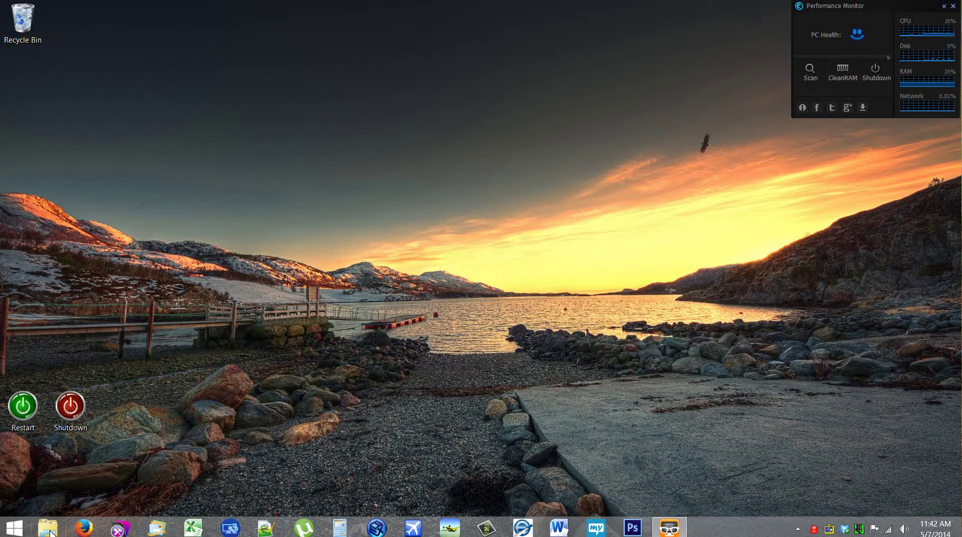
Show libraries in File Explorer's navigation pane, collapse the Network group, and reopen File Explorer to check its starting location
left_click(50, 532)
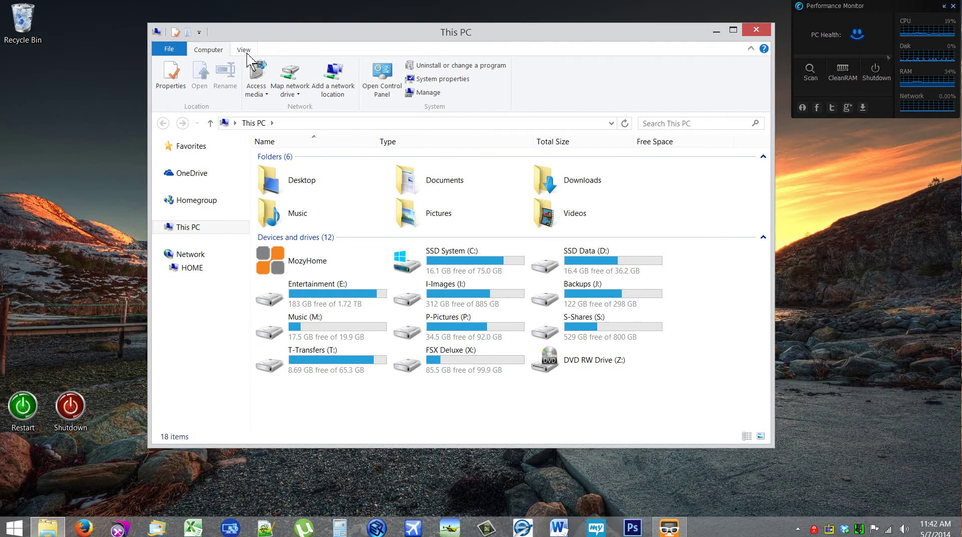
left_click(244, 50)
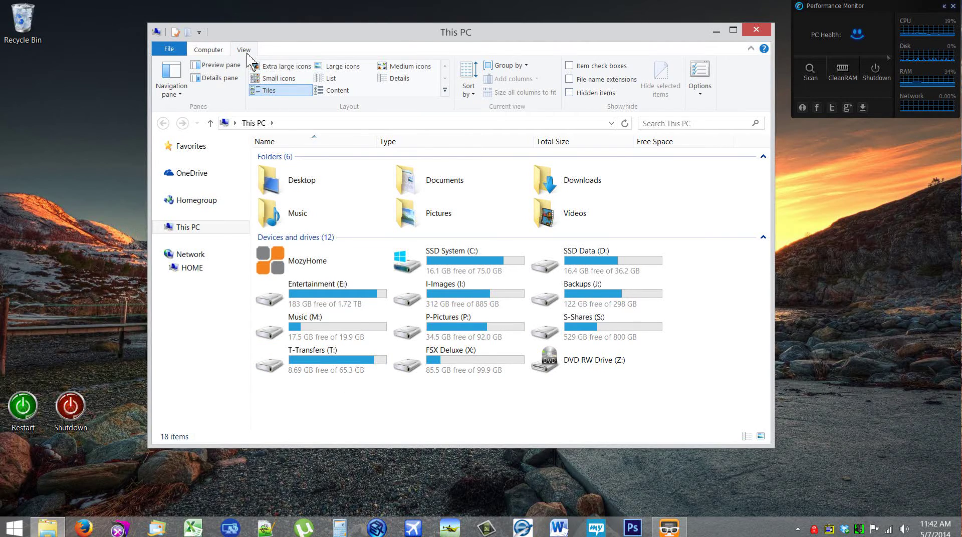
left_click(176, 93)
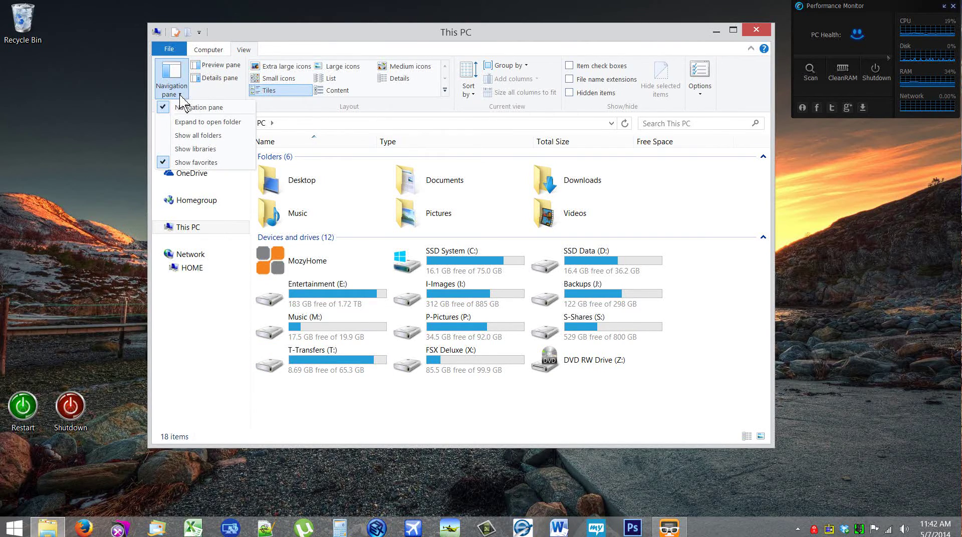
left_click(187, 150)
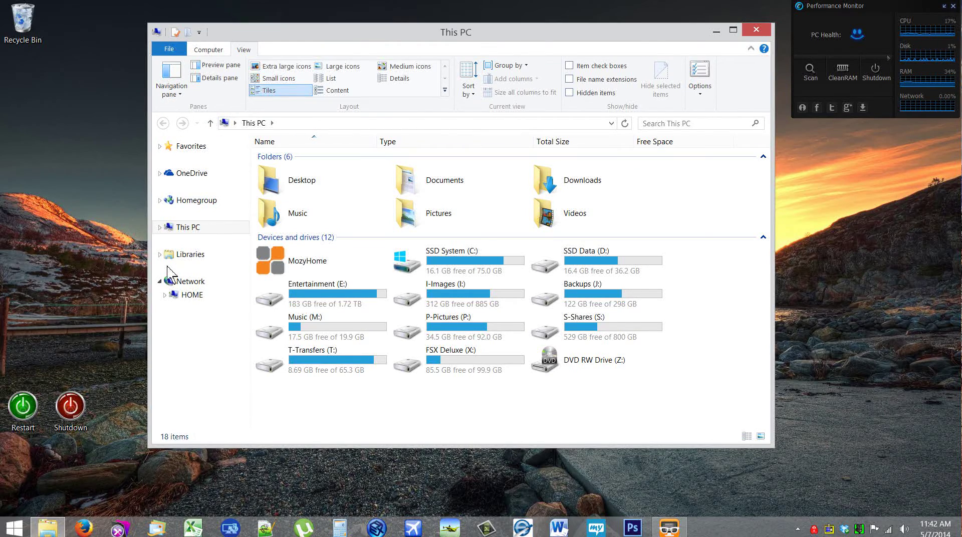
left_click(159, 281)
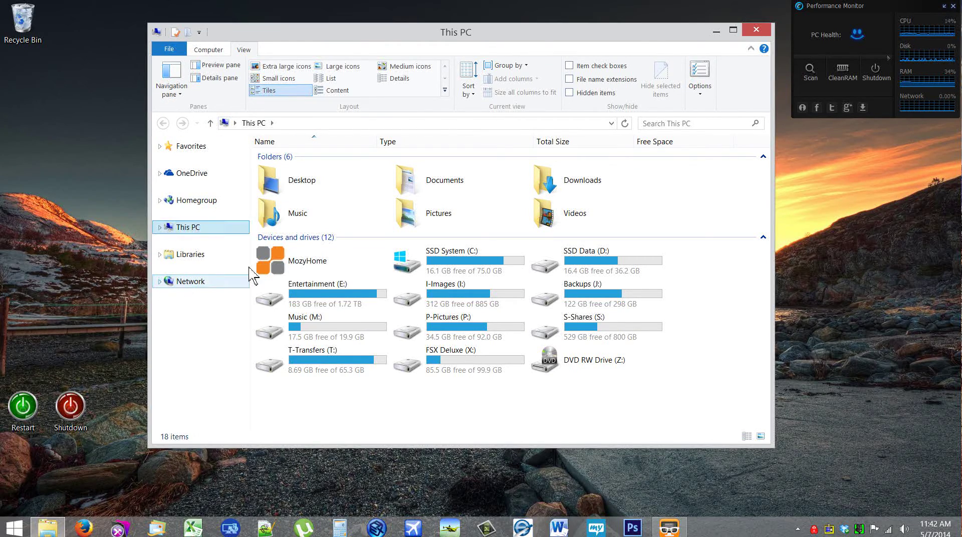
left_click(756, 29)
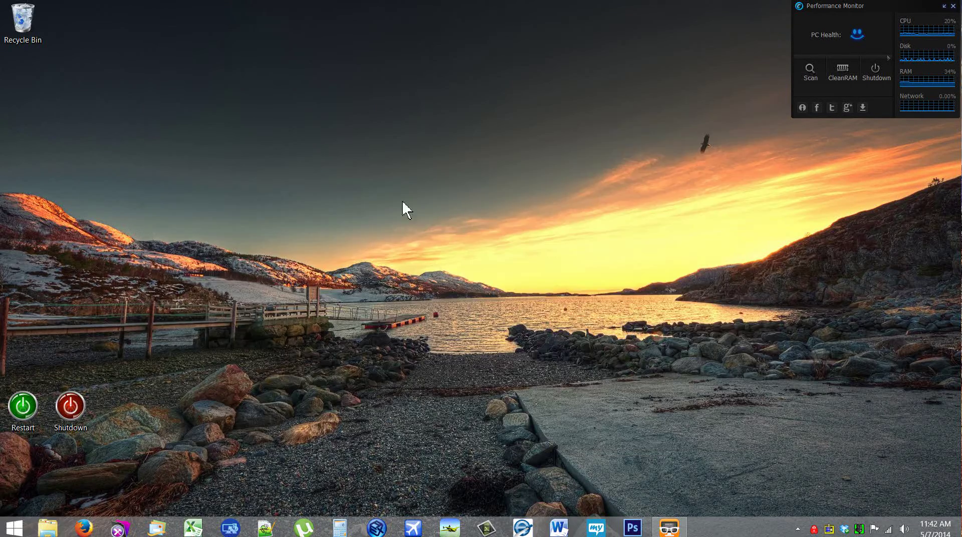
left_click(48, 528)
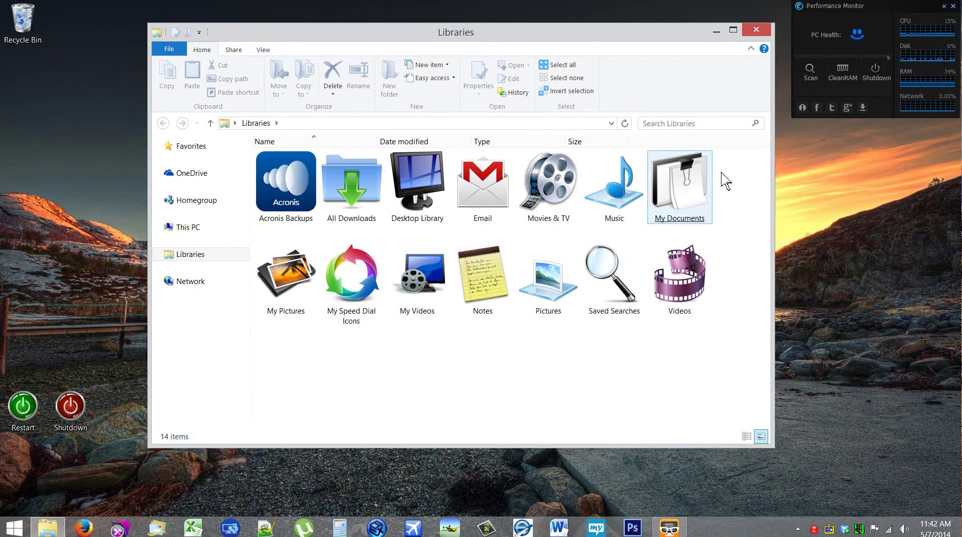
left_click(756, 32)
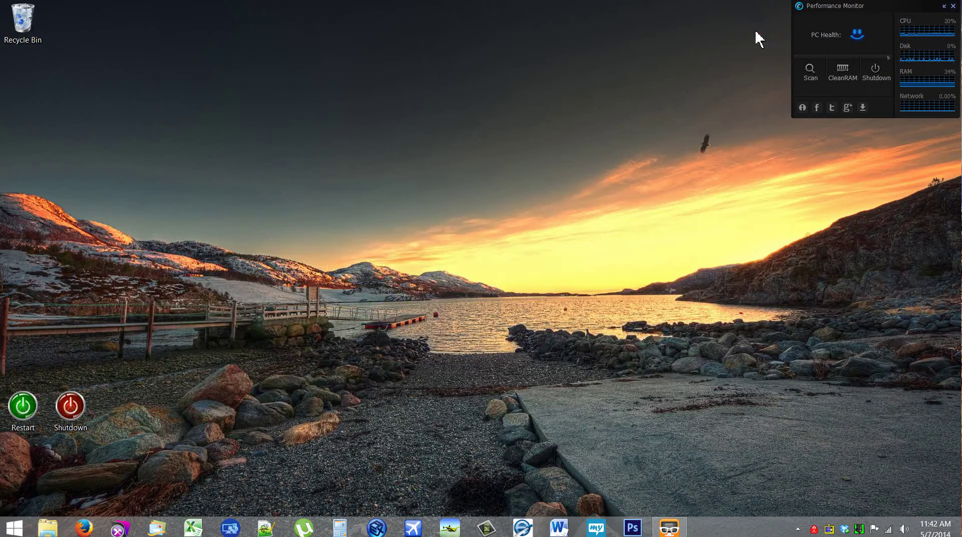
Hide libraries from File Explorer's navigation pane and close the window
left_click(56, 530)
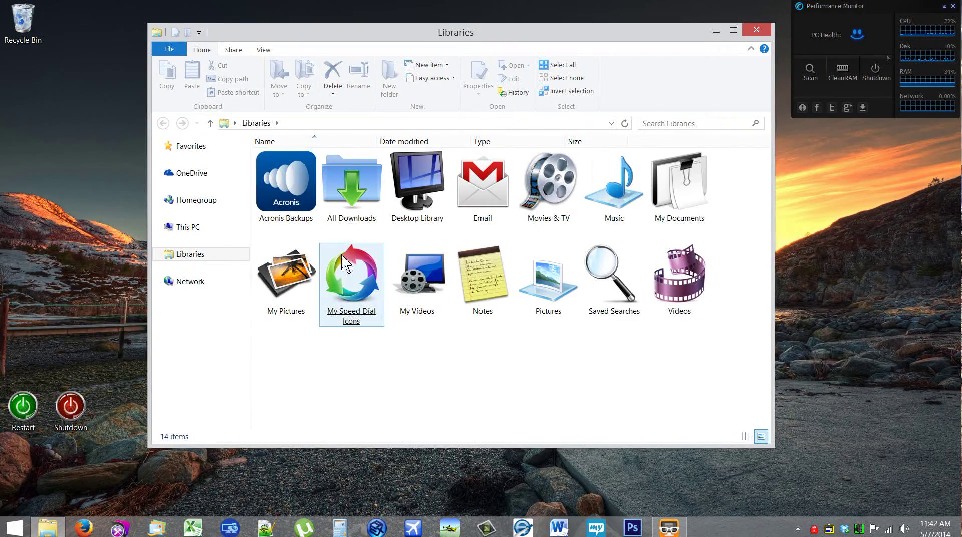
left_click(262, 52)
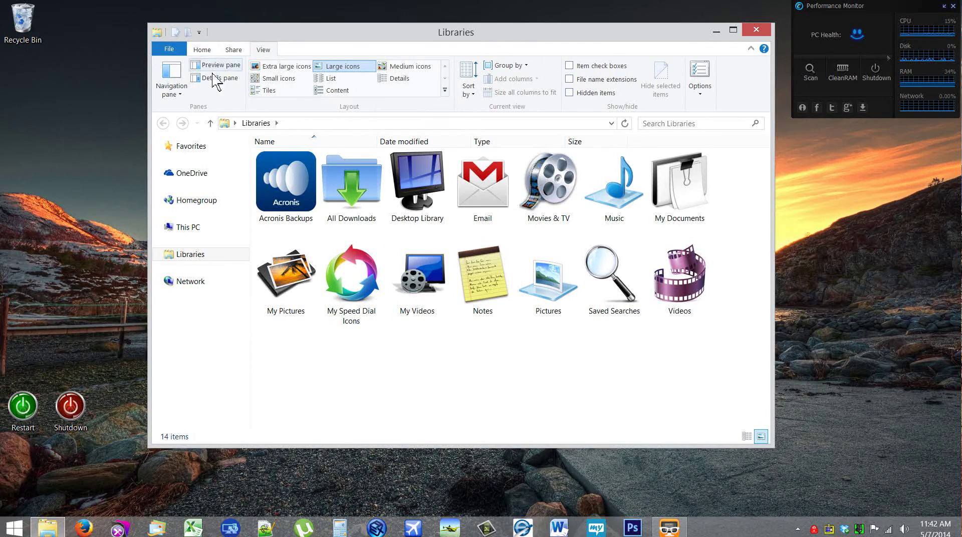
left_click(178, 93)
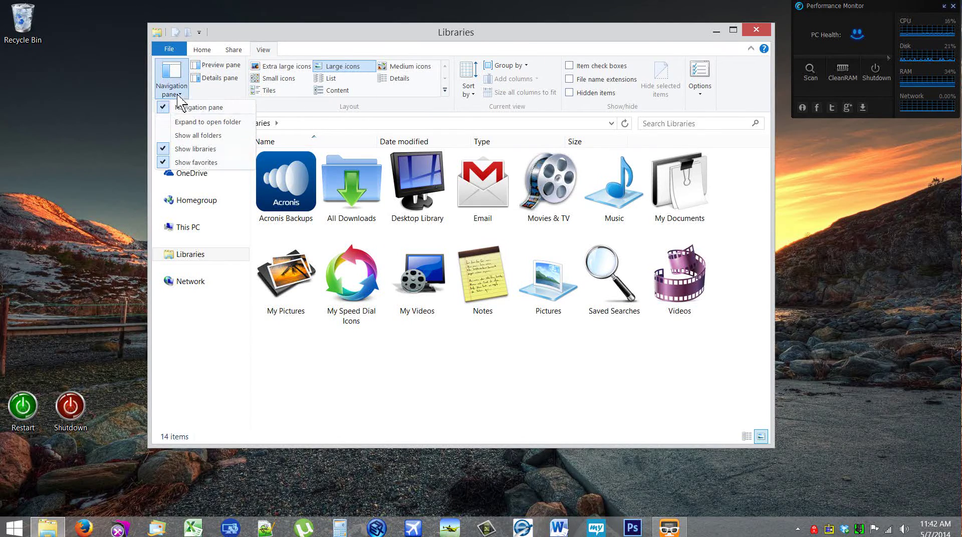
left_click(185, 149)
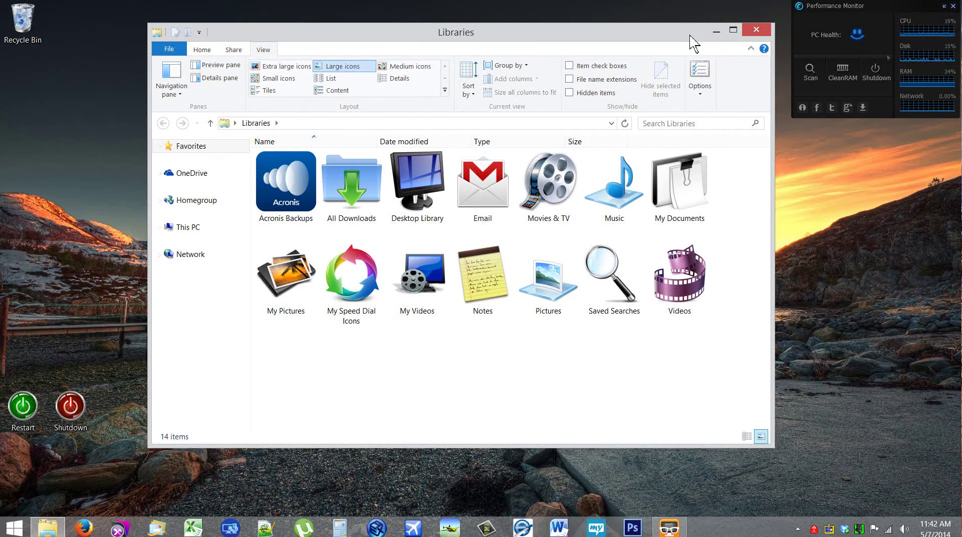
left_click(756, 29)
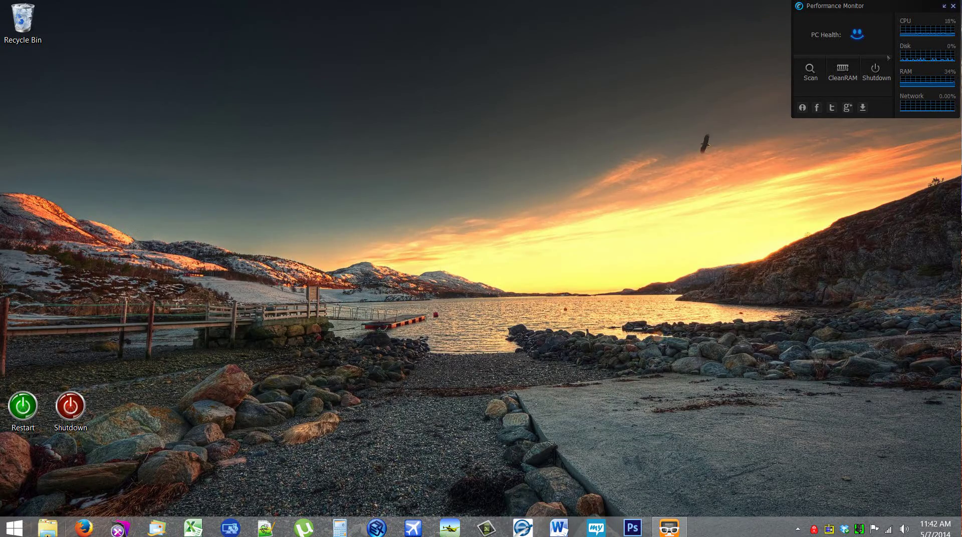
Open the Favorites folder in File Explorer, view Libraries through its shortcut, and return to Favorites
left_click(48, 527)
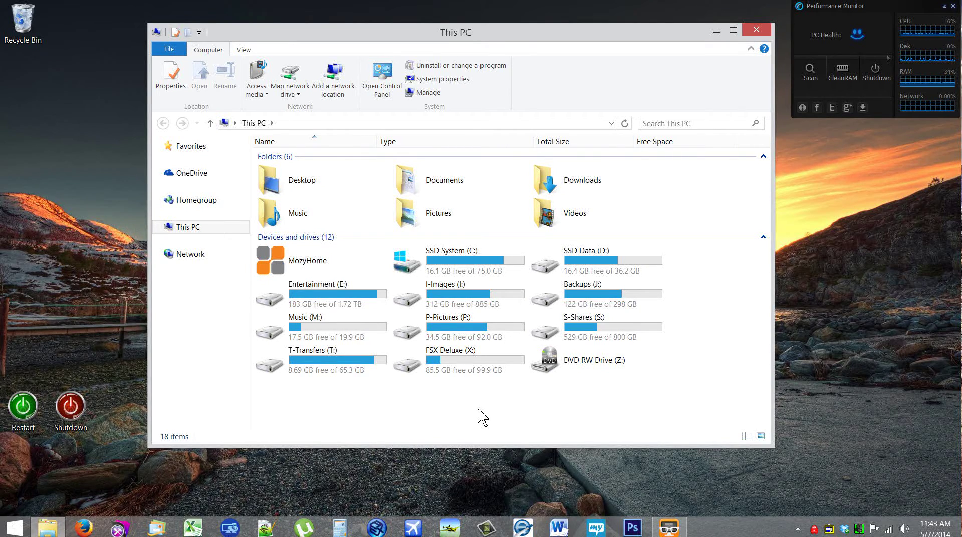
left_click(176, 147)
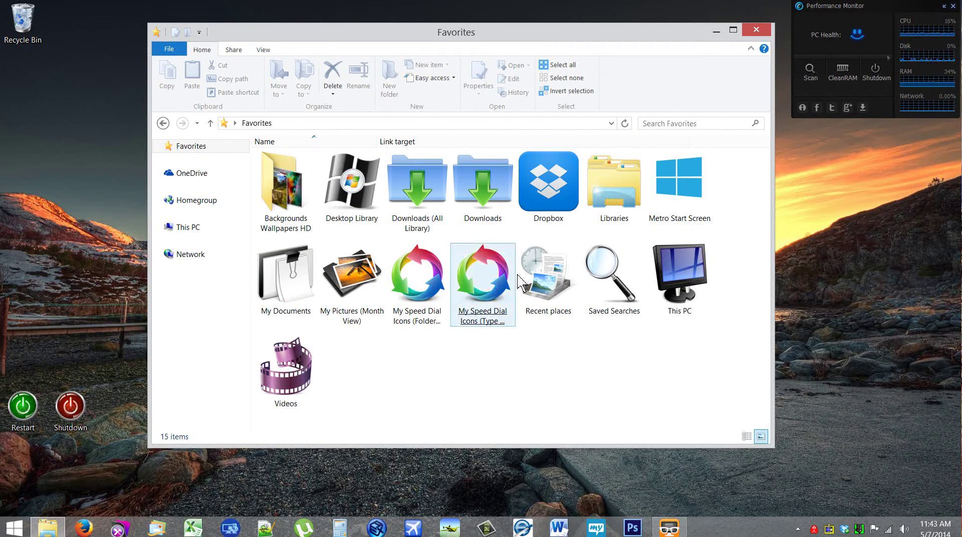
double_click(614, 181)
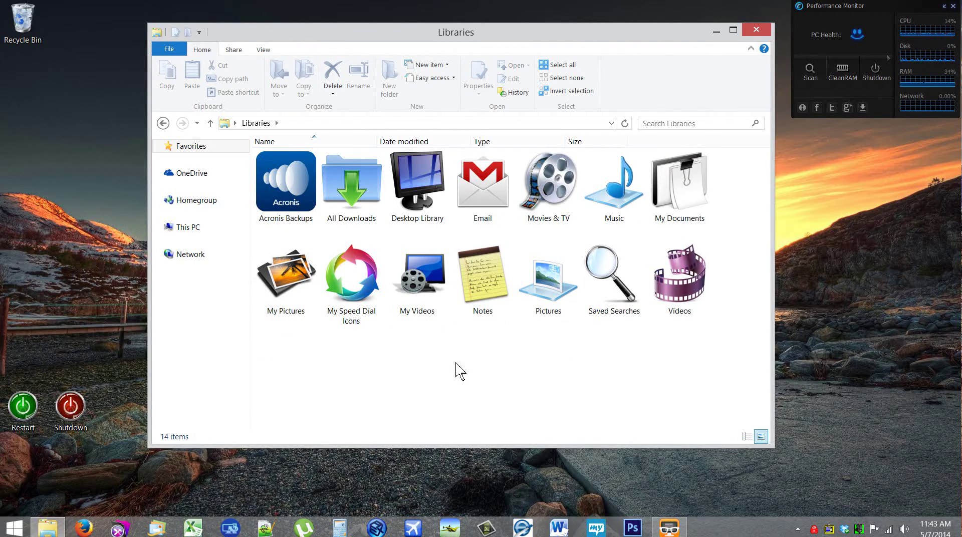
left_click(191, 145)
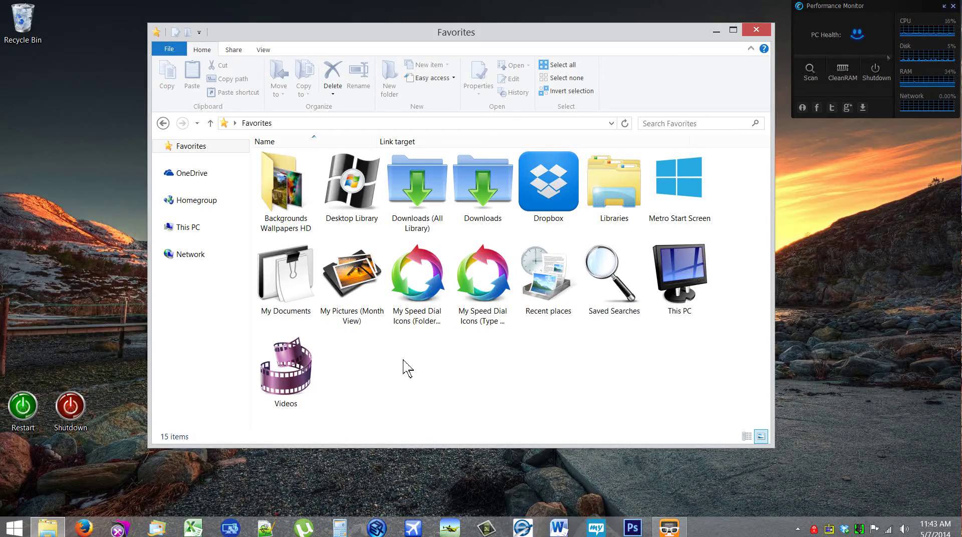
Open the Metro Start Screen shortcut in Favorites and return to the desktop
left_click(676, 192)
double_click(676, 192)
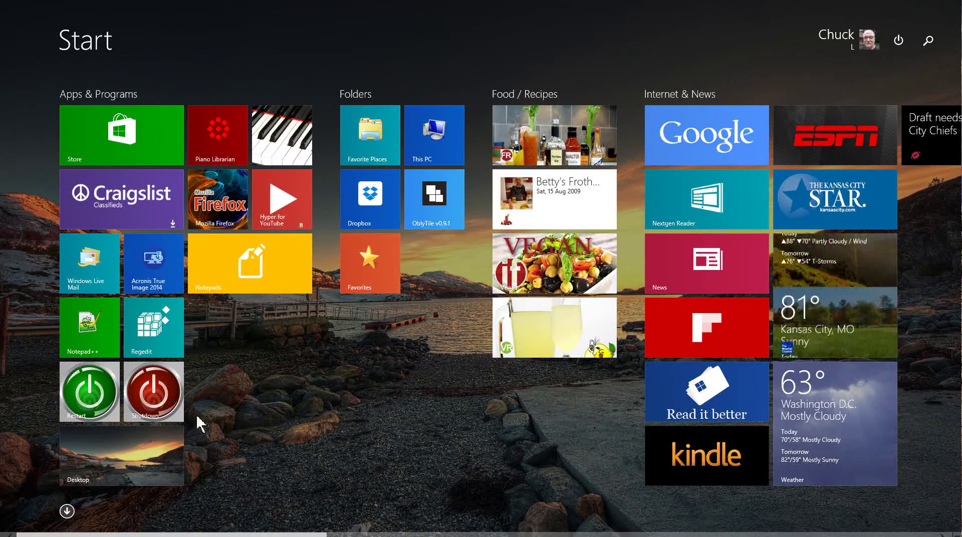
left_click(161, 456)
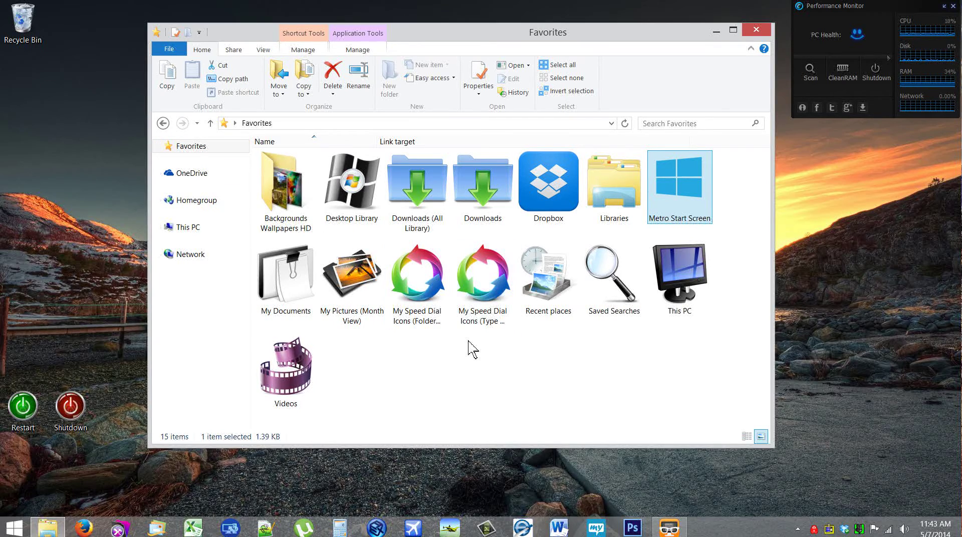
Open This PC from the Favorites folder and go back to Favorites
left_click(672, 263)
key("Return")
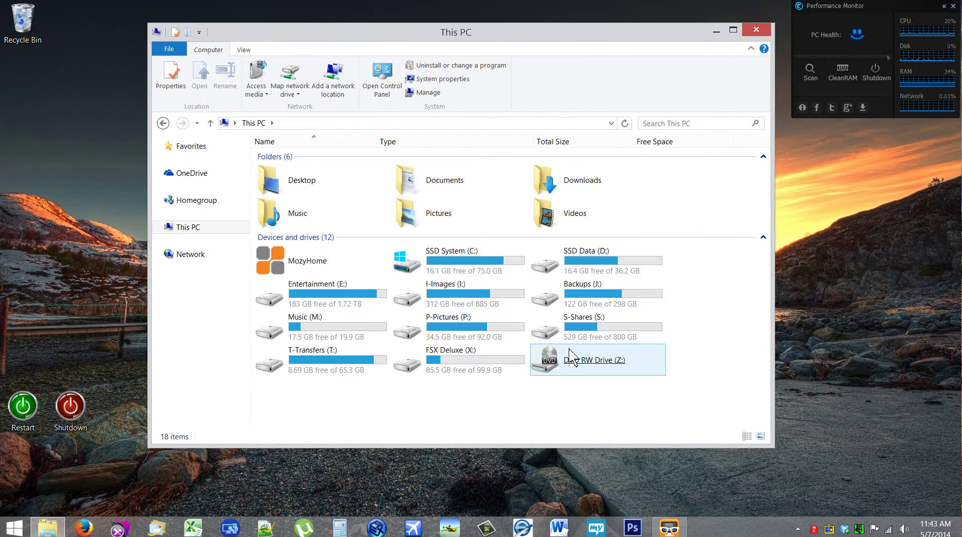
left_click(299, 210)
key("BackSpace")
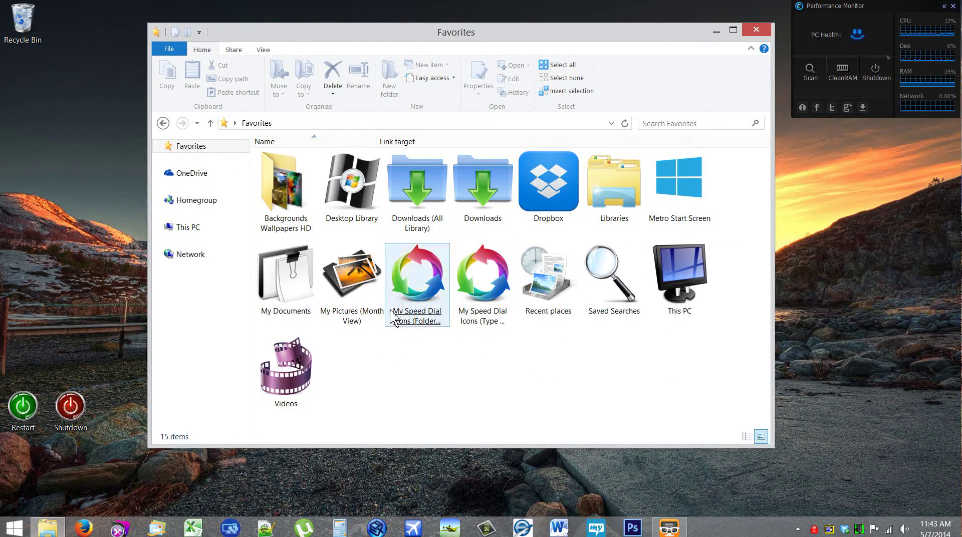
Pin the Favorites folder to File Explorer's jump list and reopen File Explorer to check its default location, closing it again
left_click_drag(257, 127, 65, 535)
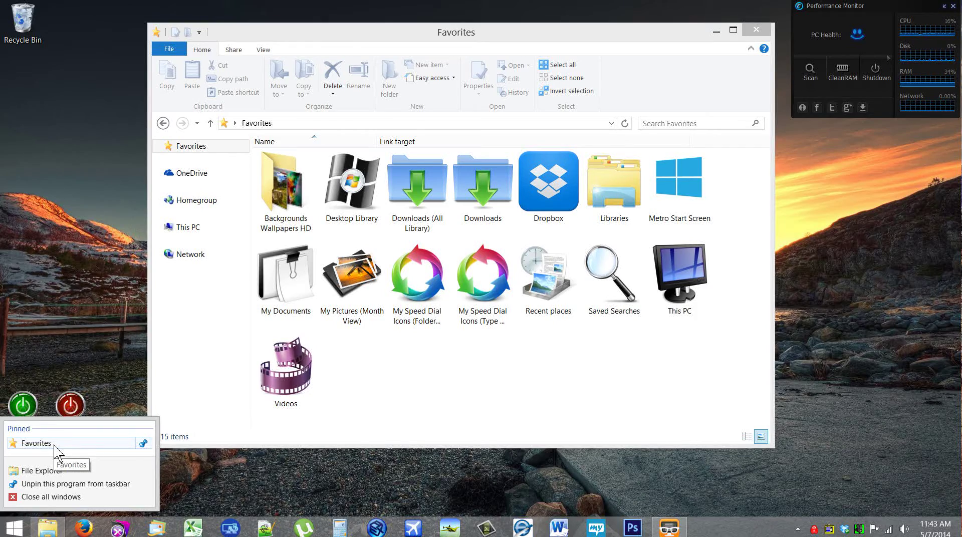
left_click(761, 32)
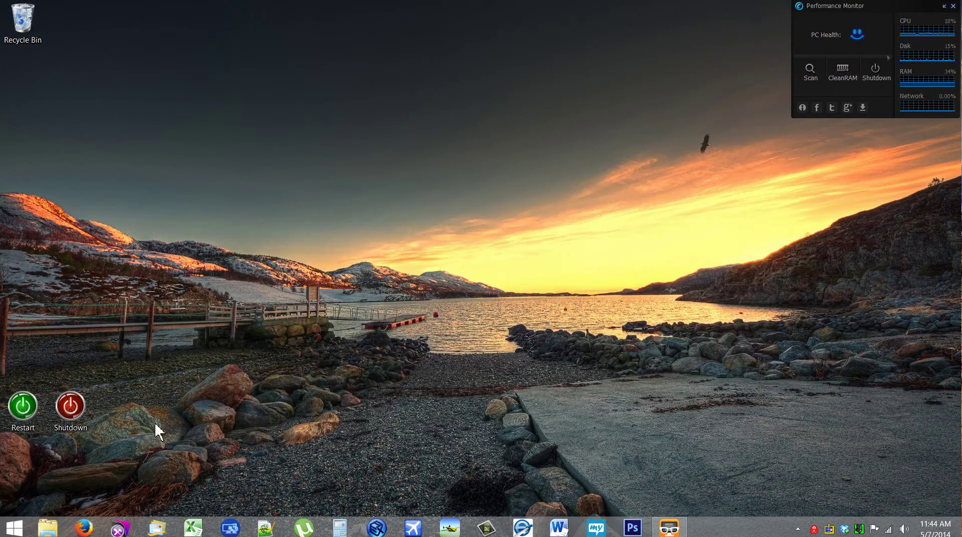
left_click(47, 527)
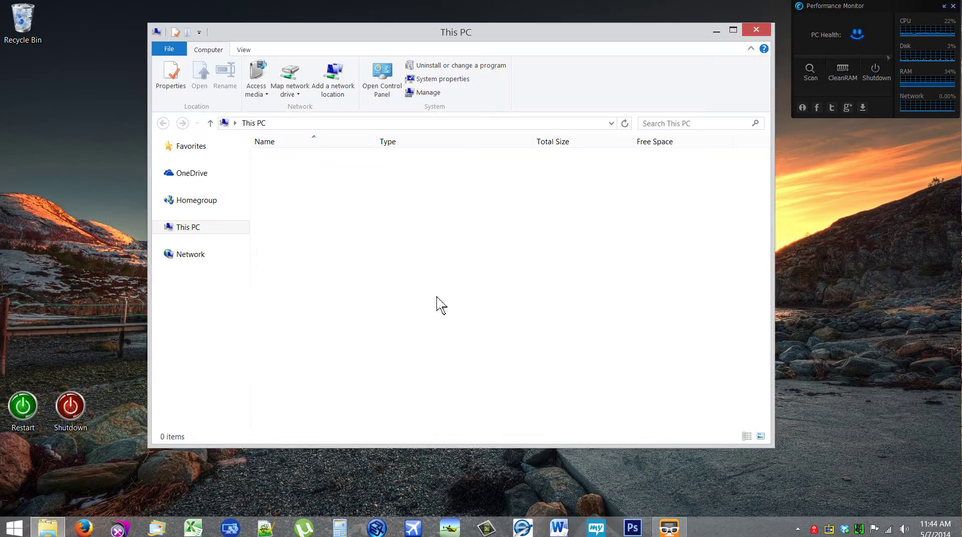
left_click(754, 29)
Open This PC by way of the pinned Favorites folder and pin the SSD System (C:) drive to File Explorer's jump list
right_click(54, 516)
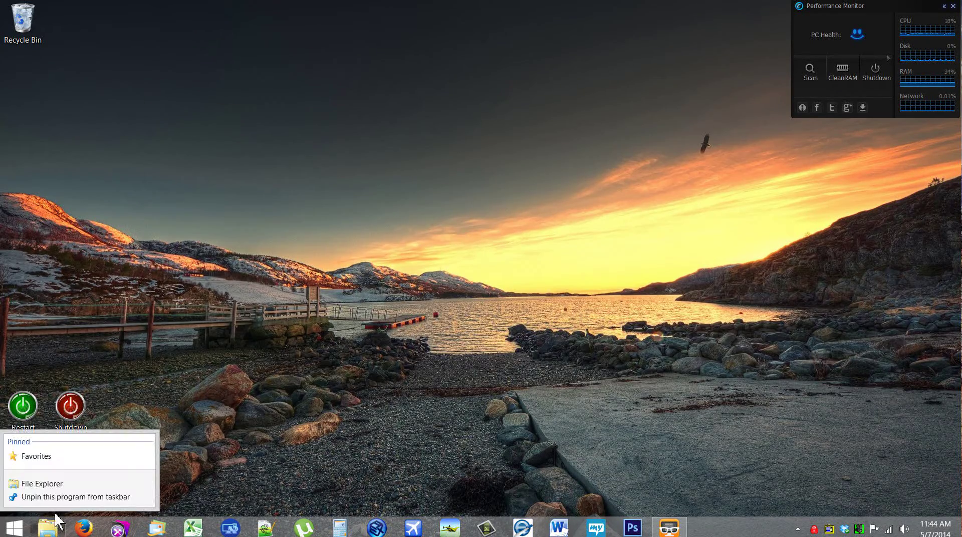
left_click(36, 456)
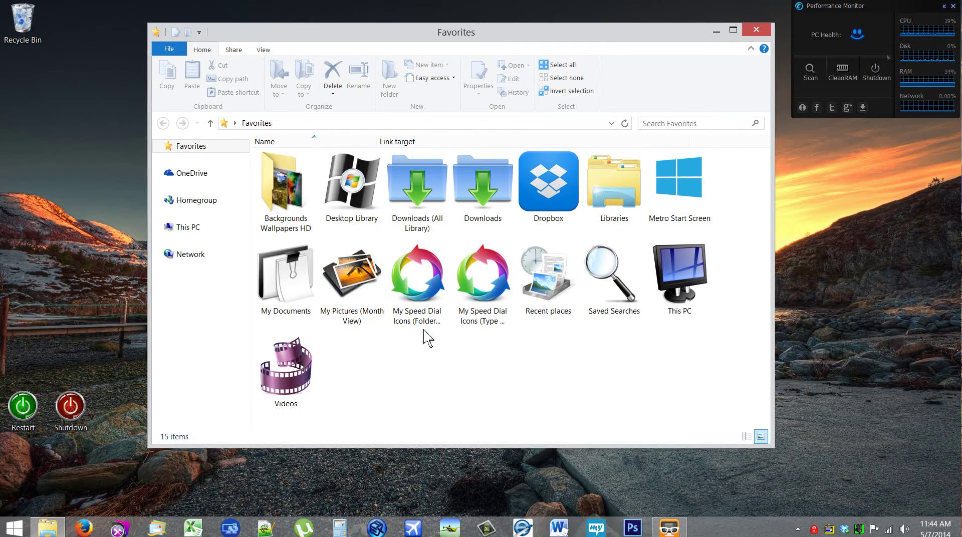
left_click(674, 278)
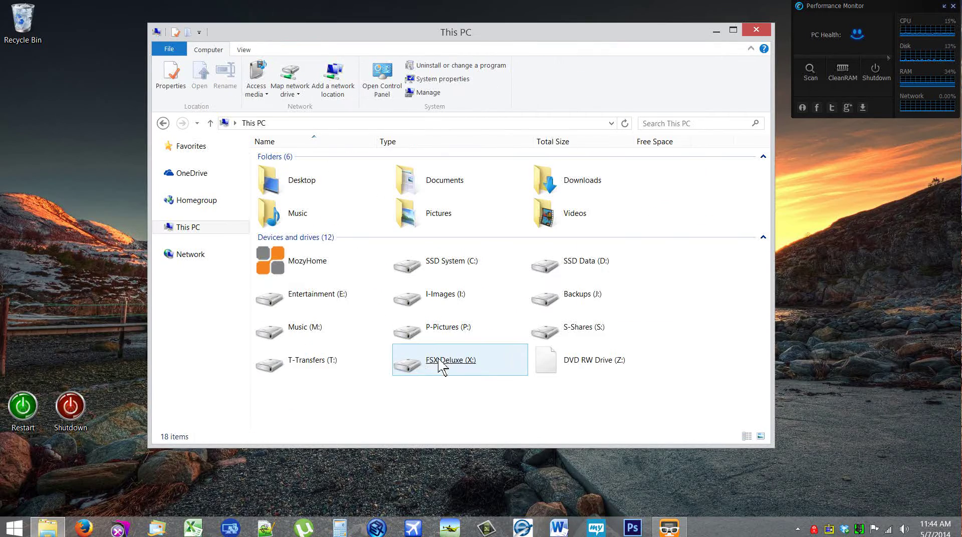
left_click_drag(460, 275, 61, 532)
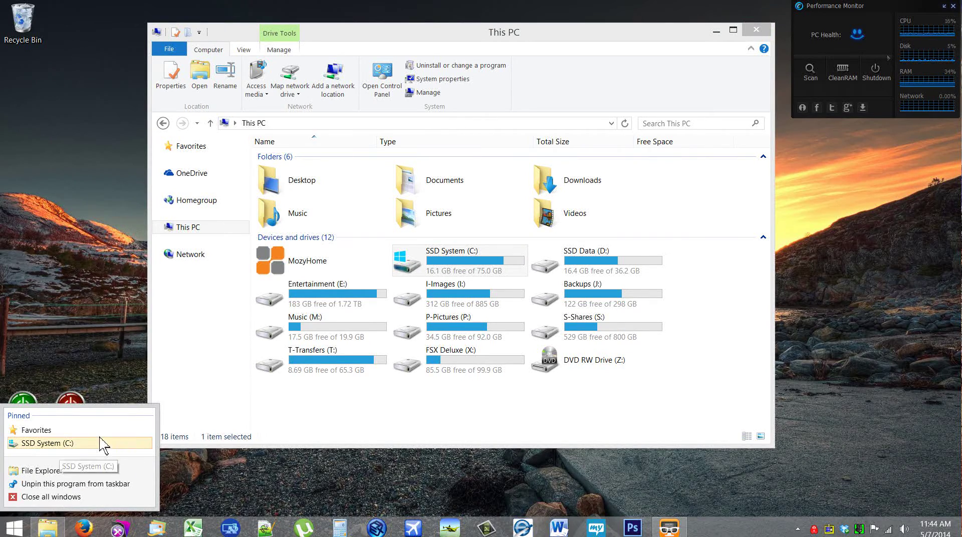
left_click(756, 30)
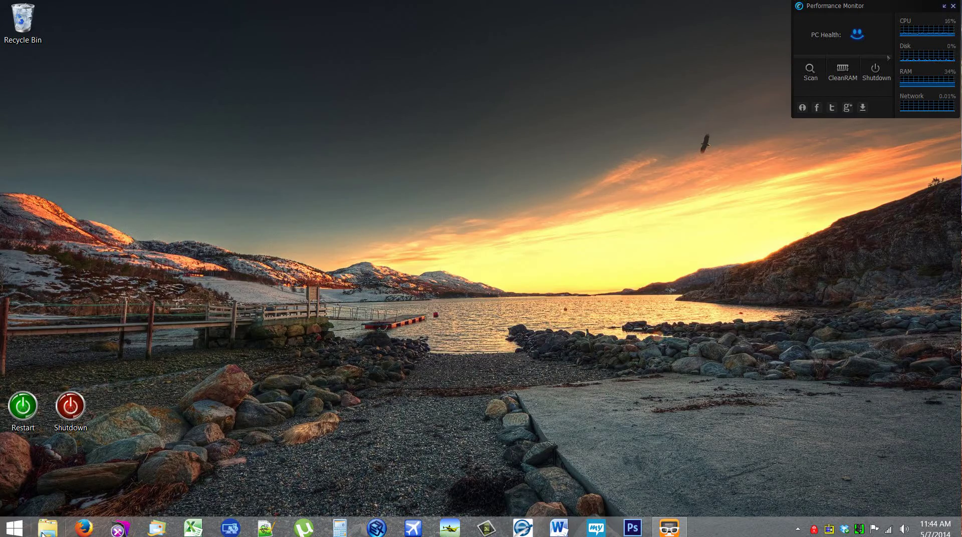
Create a desktop shortcut to the Favorites folder from File Explorer
left_click(62, 527)
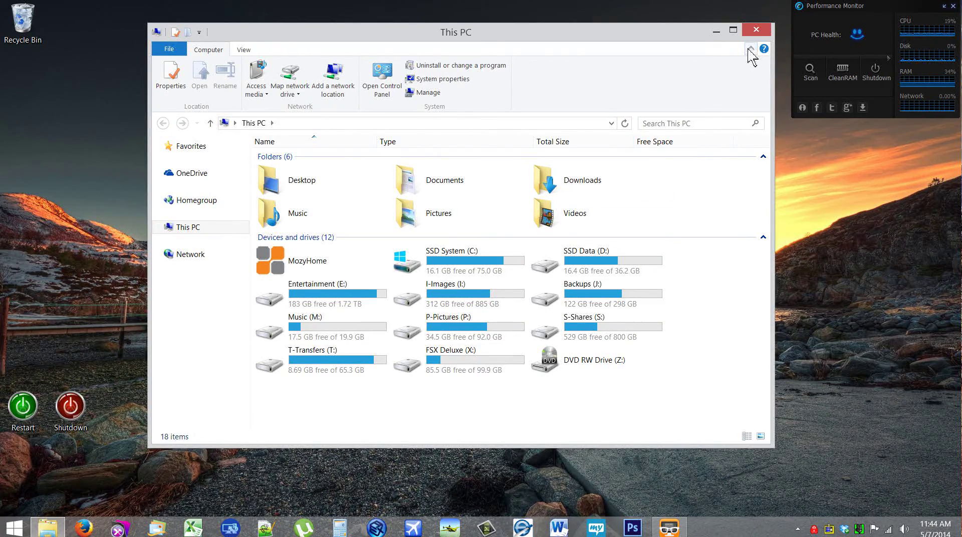
left_click(756, 29)
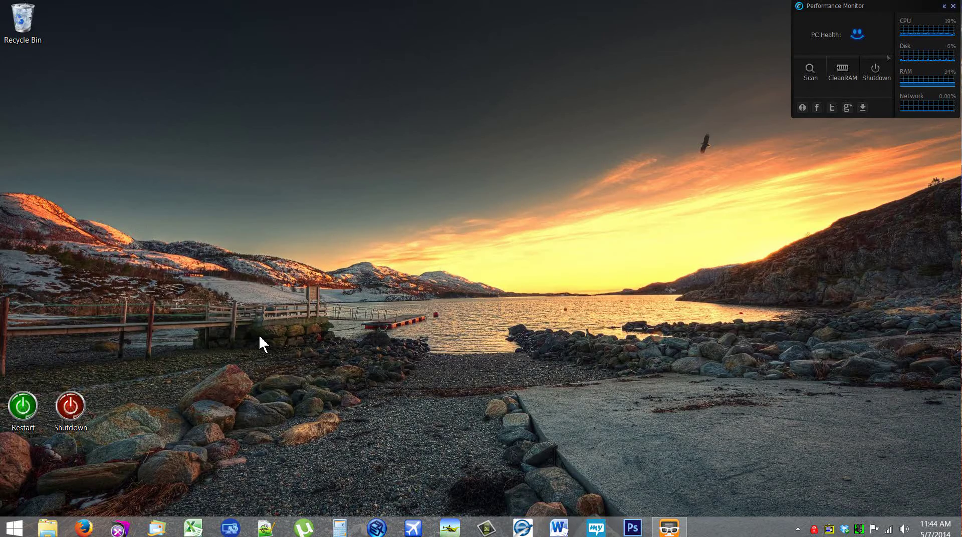
left_click(49, 528)
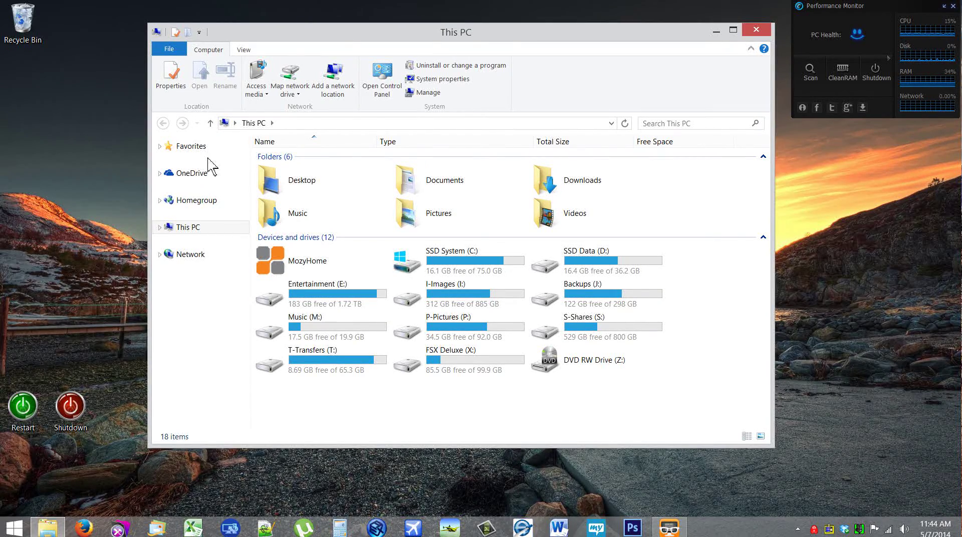
left_click(194, 146)
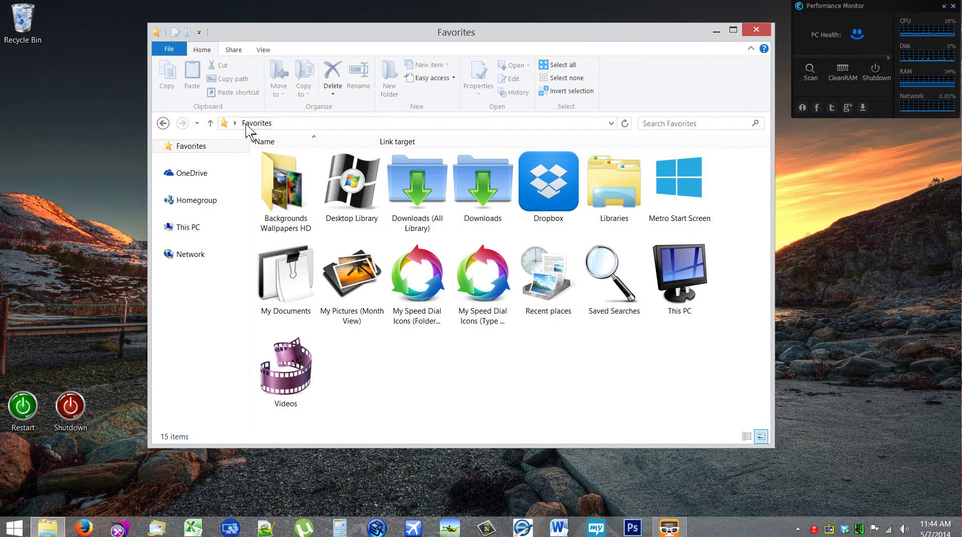
left_click_drag(247, 127, 58, 140)
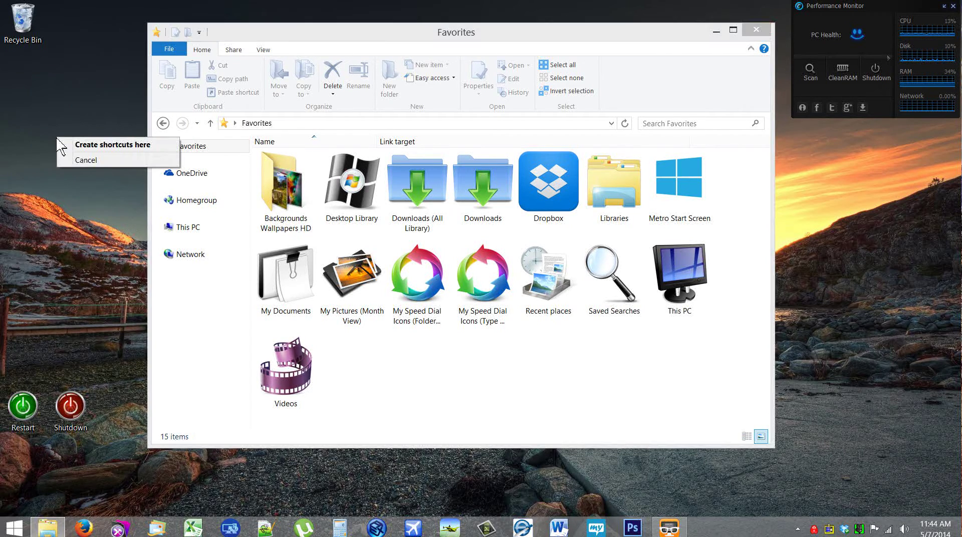
left_click(85, 145)
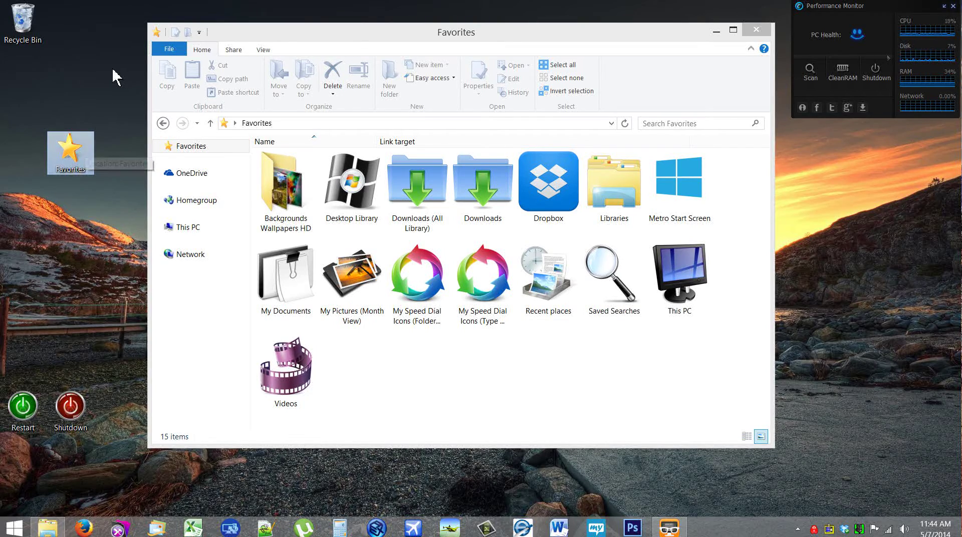
Pin the Favorites desktop shortcut to the Start screen and to the taskbar
right_click(72, 148)
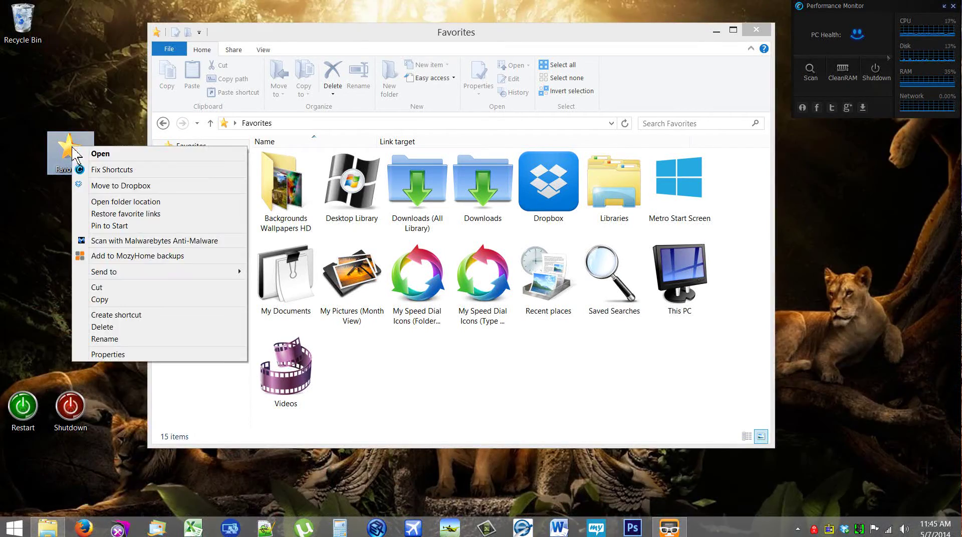
left_click(104, 227)
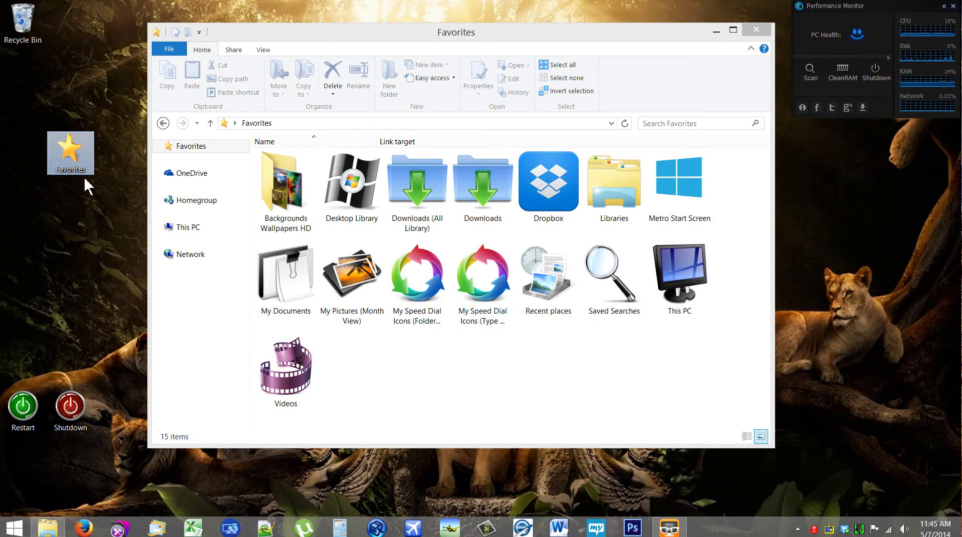
left_click_drag(68, 170, 50, 535)
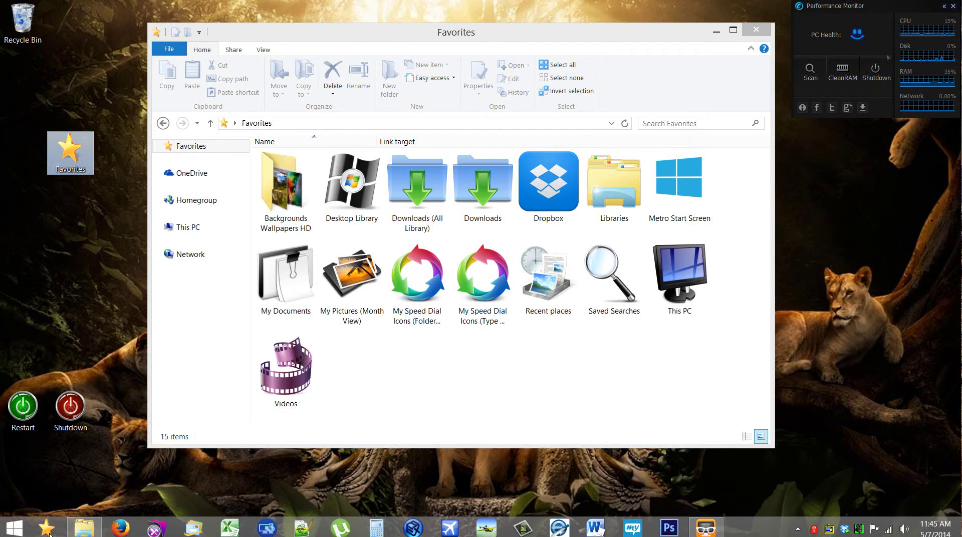
Close File Explorer and move the Favorites desktop shortcut to the Recycle Bin
left_click(752, 32)
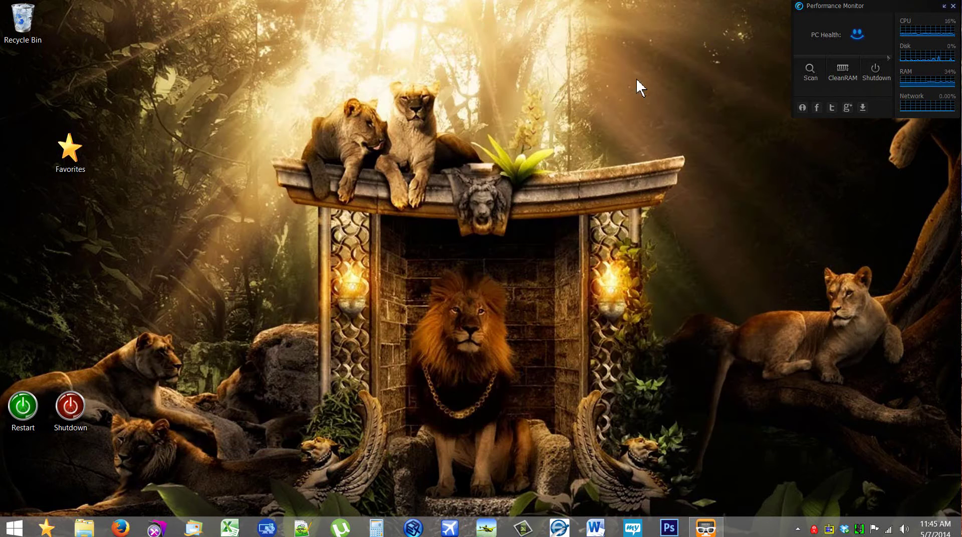
left_click_drag(70, 153, 40, 43)
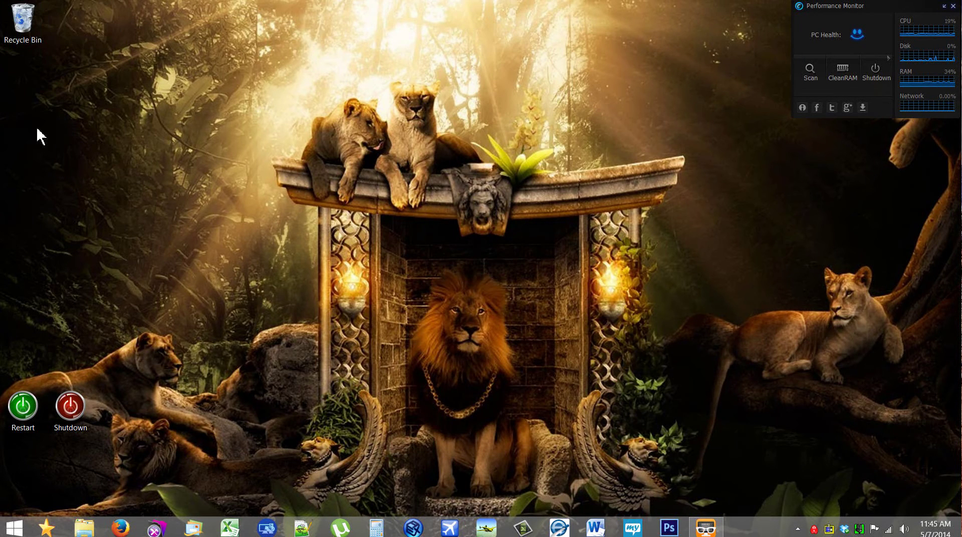
Check the Favorites taskbar shortcut by opening and closing it, and look for its tile on the Start screen before returning to the desktop
left_click(48, 527)
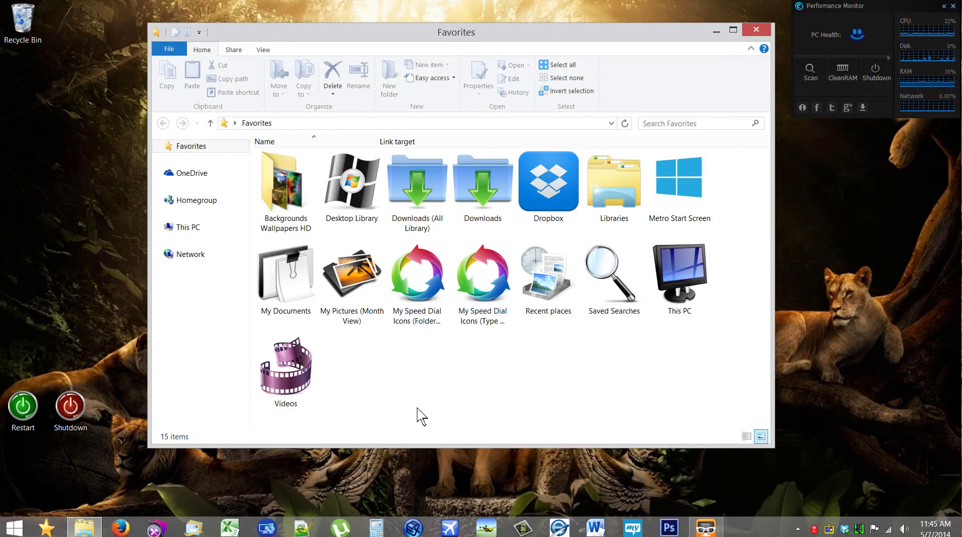
left_click(756, 29)
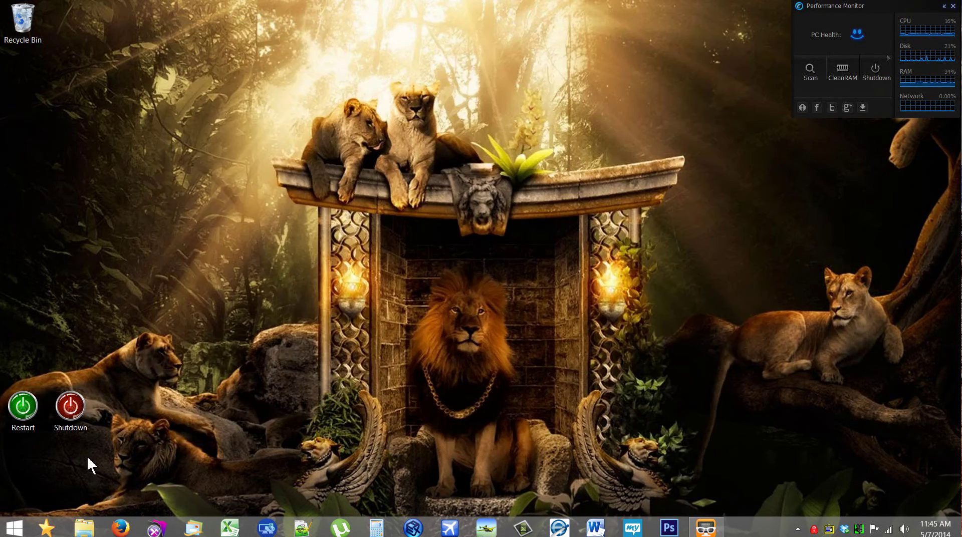
left_click(25, 525)
scroll(243, 400, "down", 10)
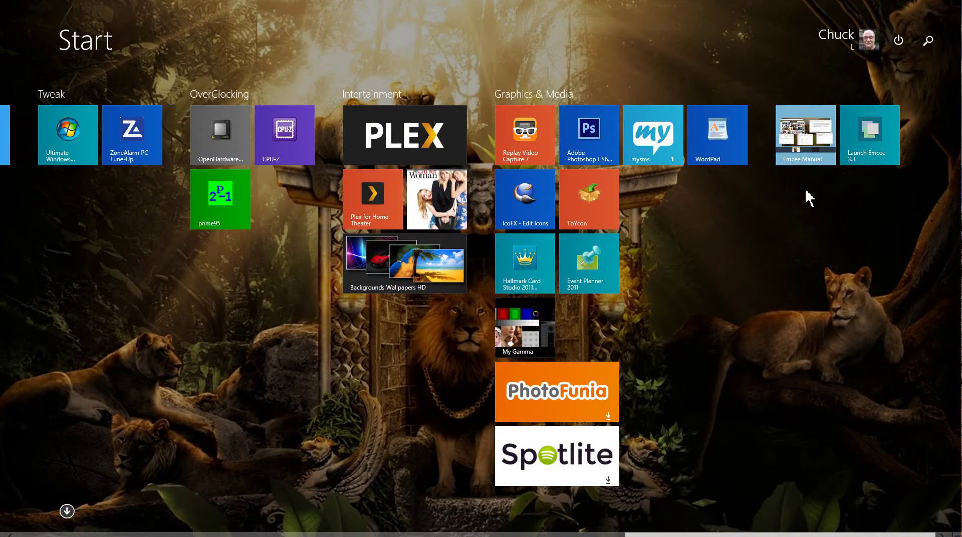
scroll(359, 379, "up", 10)
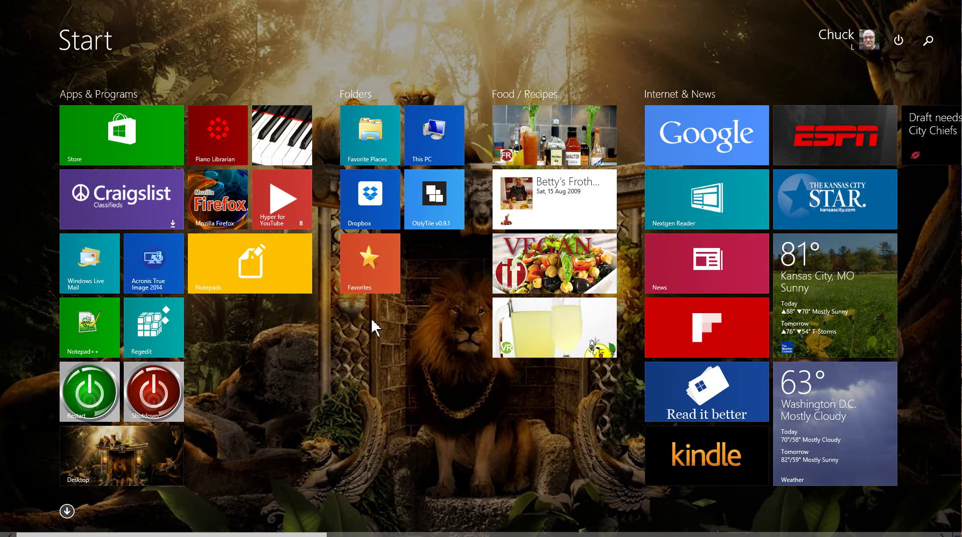
left_click(104, 474)
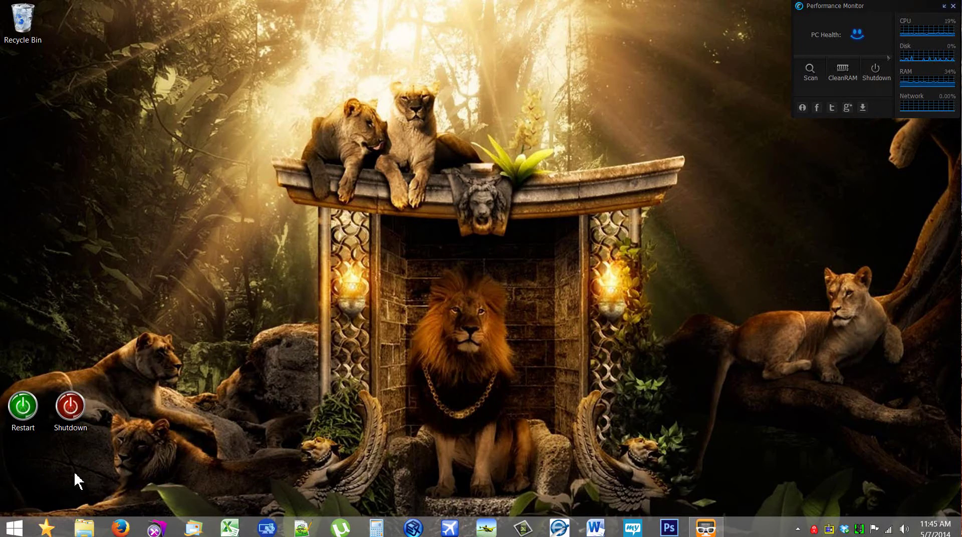
Open This PC through the Favorites taskbar shortcut and create a desktop shortcut to the SSD System (C:) drive
left_click(48, 527)
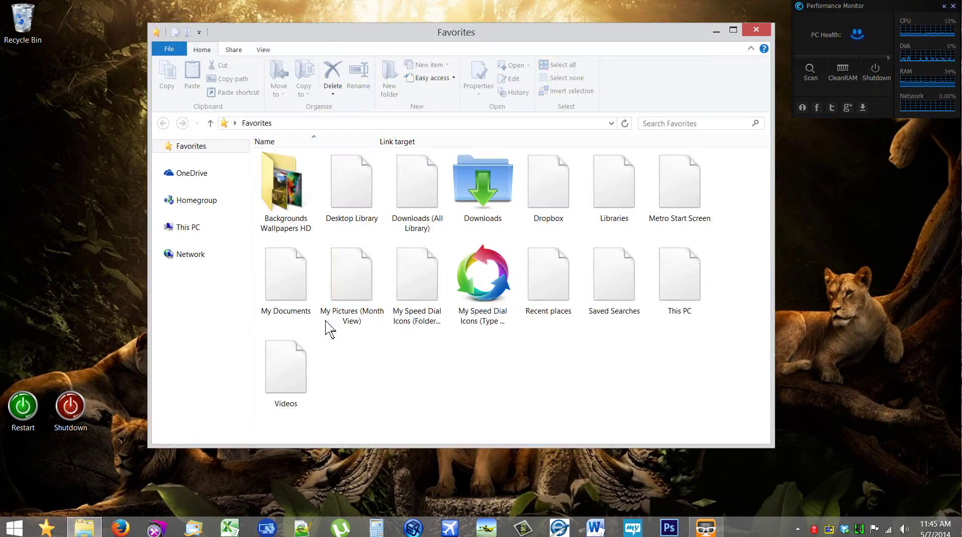
left_click(327, 323)
left_click(652, 288)
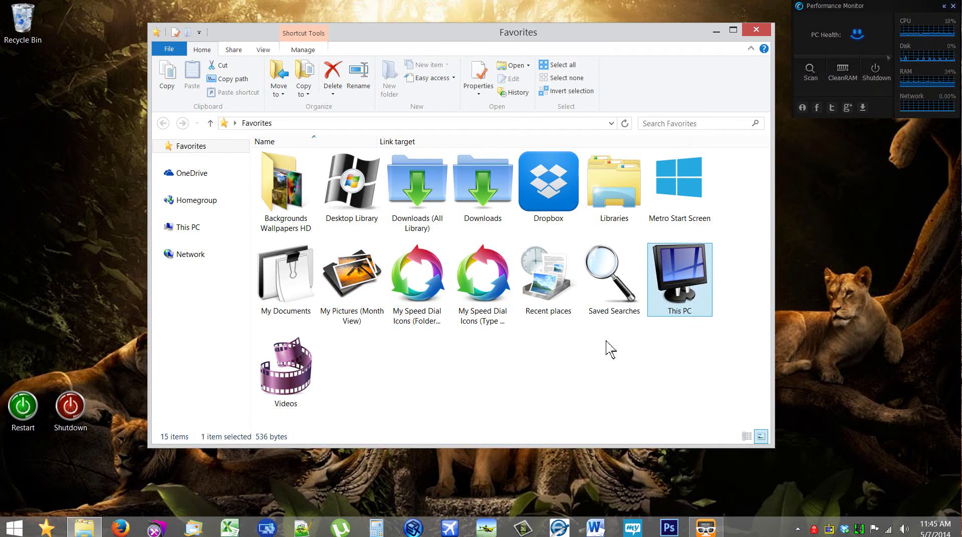
key("Return")
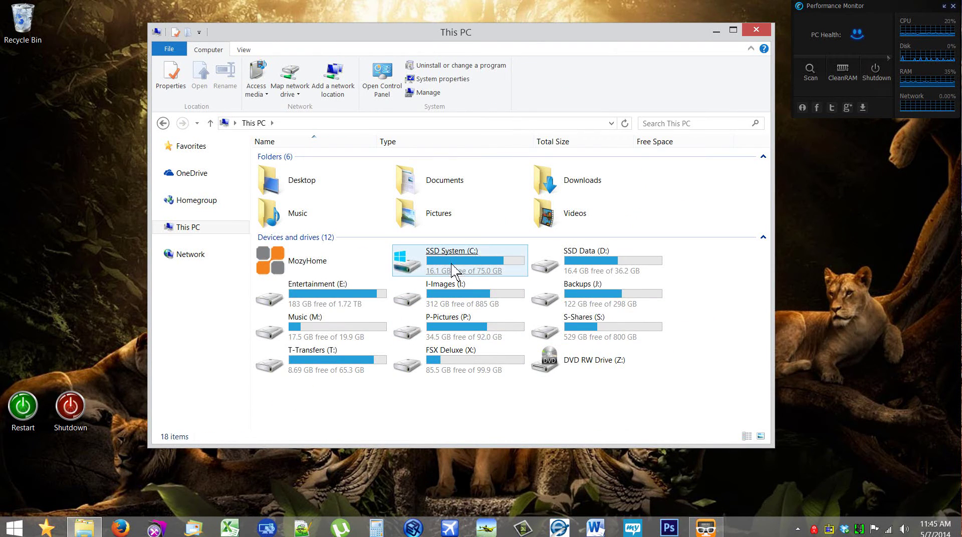
left_click_drag(453, 268, 59, 183)
left_click(96, 204)
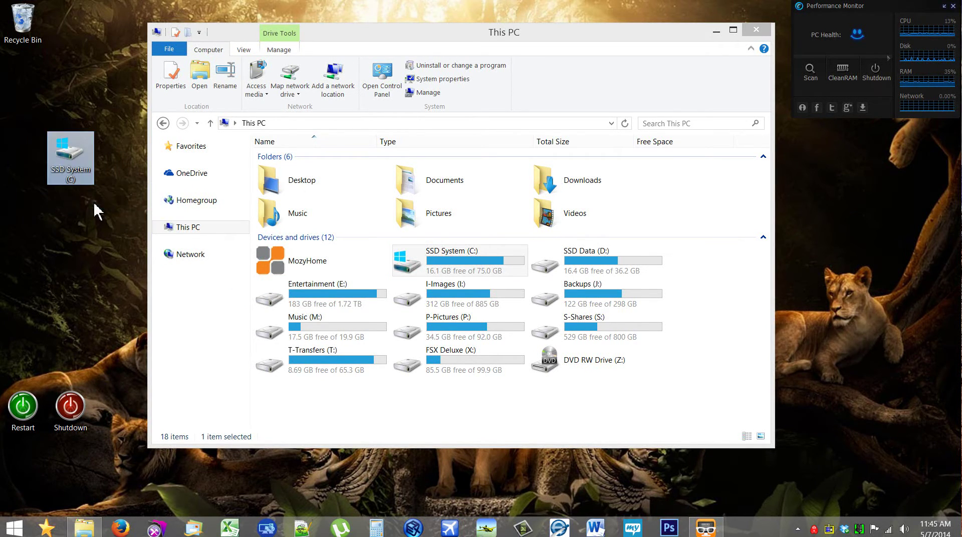
Pin the SSD System (C) desktop shortcut to the Start screen and the taskbar
right_click(67, 150)
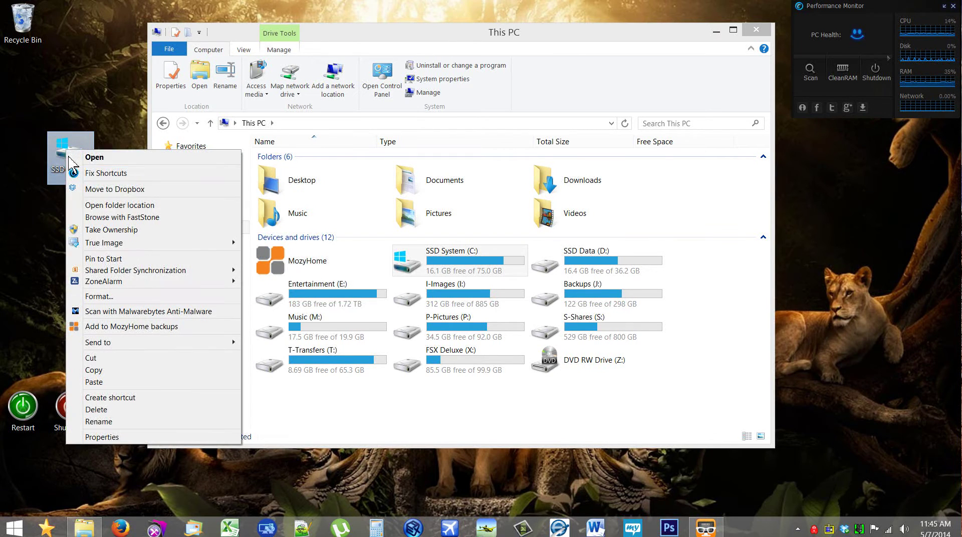
left_click(99, 260)
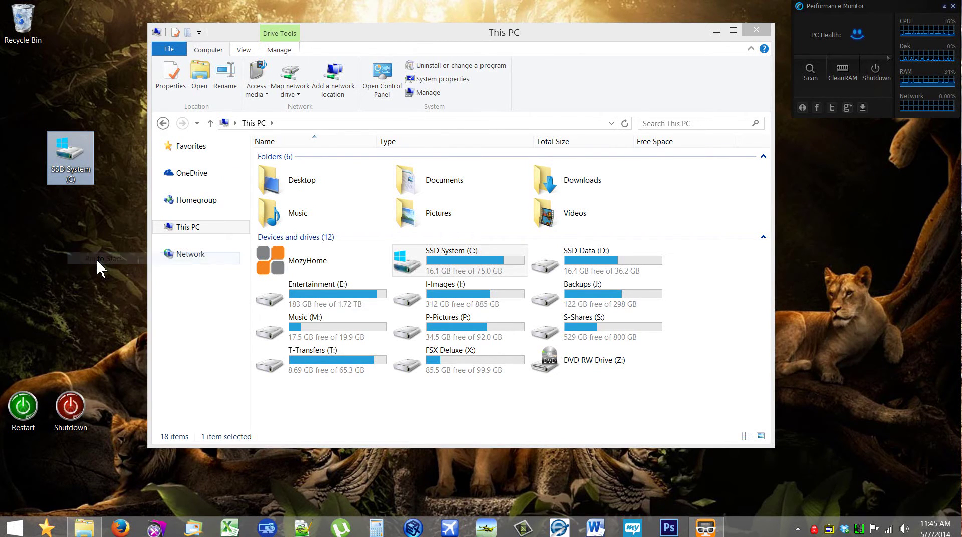
left_click_drag(71, 156, 76, 527)
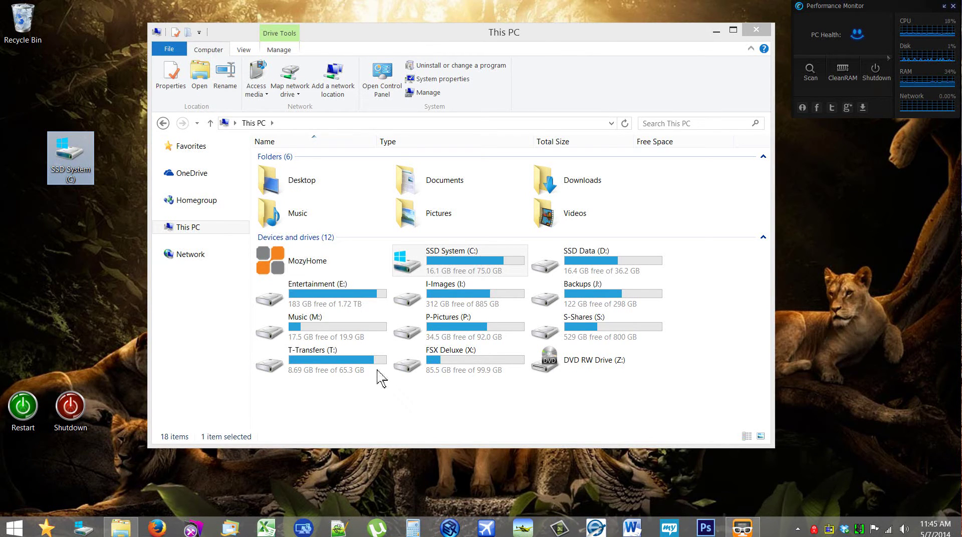
Open the Users folder on the SSD System (C:) drive and create a desktop shortcut to it
left_click(453, 256)
left_click(452, 253)
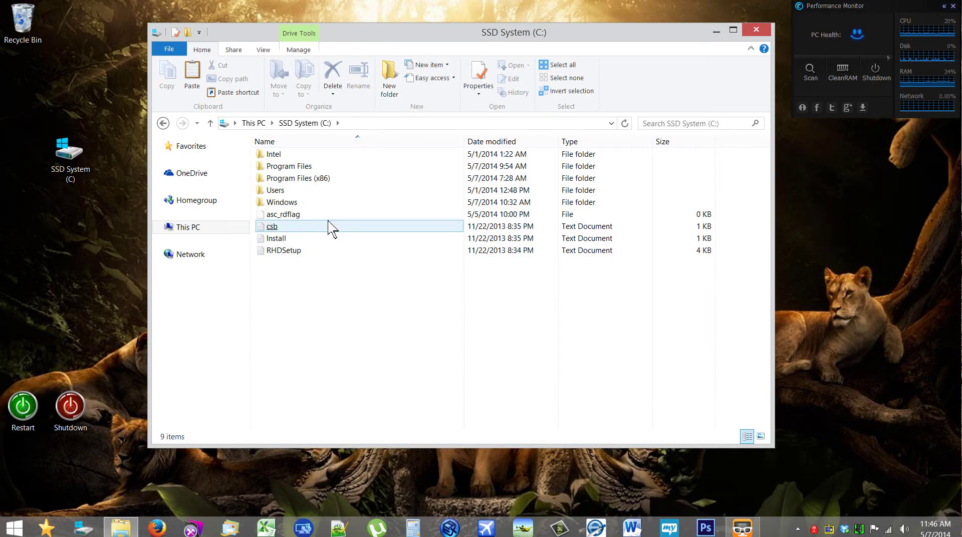
double_click(271, 194)
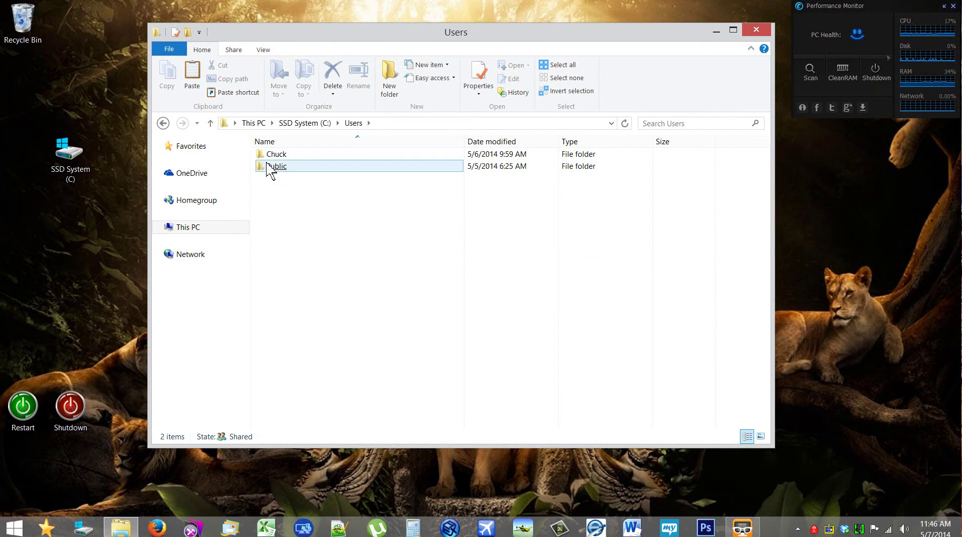
left_click_drag(356, 124, 79, 239)
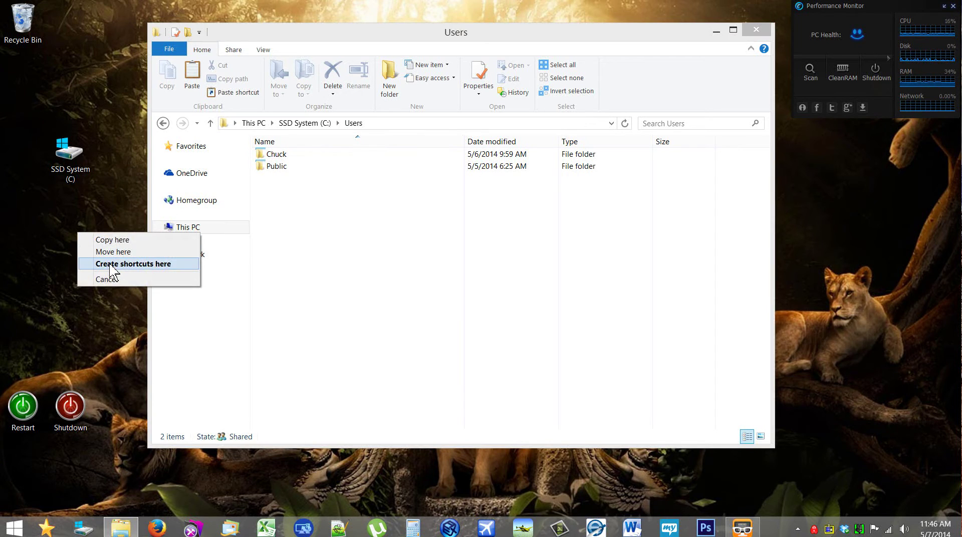
left_click(123, 262)
Pin the Users desktop shortcut to the Start screen and the taskbar, closing the File Explorer window
right_click(74, 224)
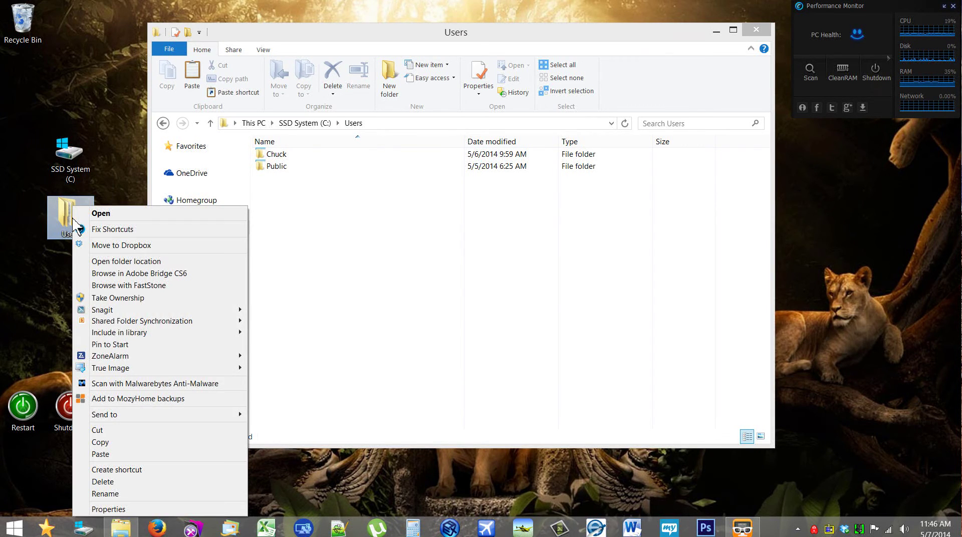
left_click(108, 345)
left_click(756, 30)
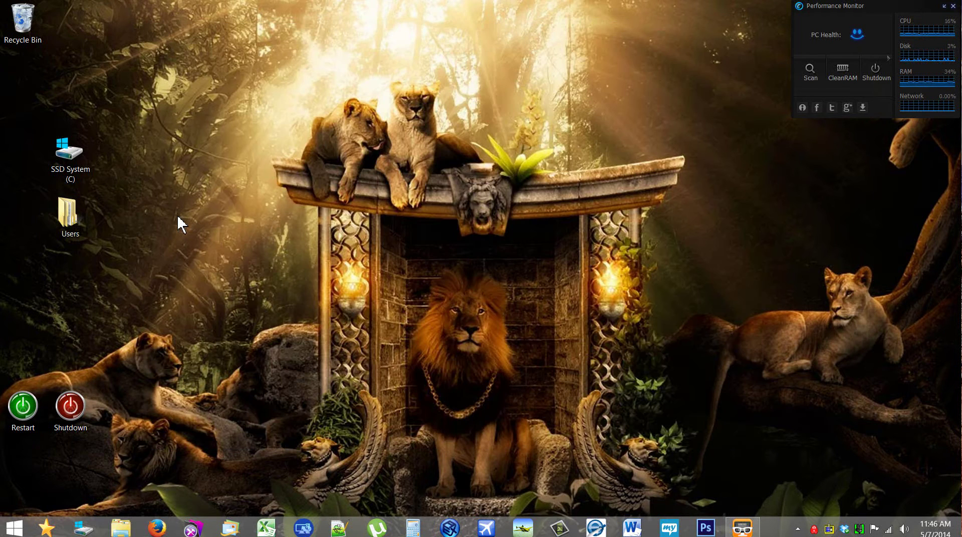
mouse_move(67, 221)
left_mouse_down()
mouse_move(103, 534)
mouse_move(70, 228)
mouse_move(67, 336)
mouse_move(99, 534)
mouse_move(67, 216)
left_mouse_up()
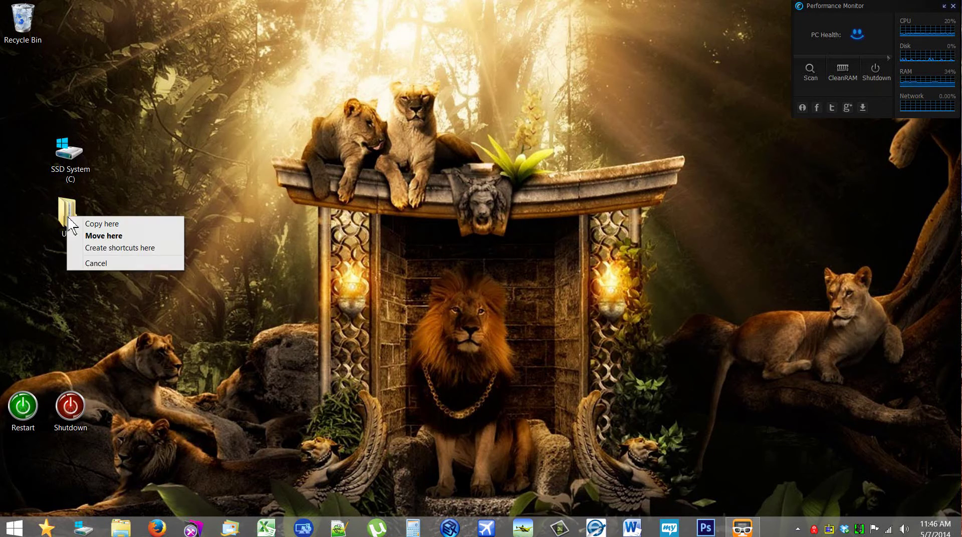
left_click(177, 210)
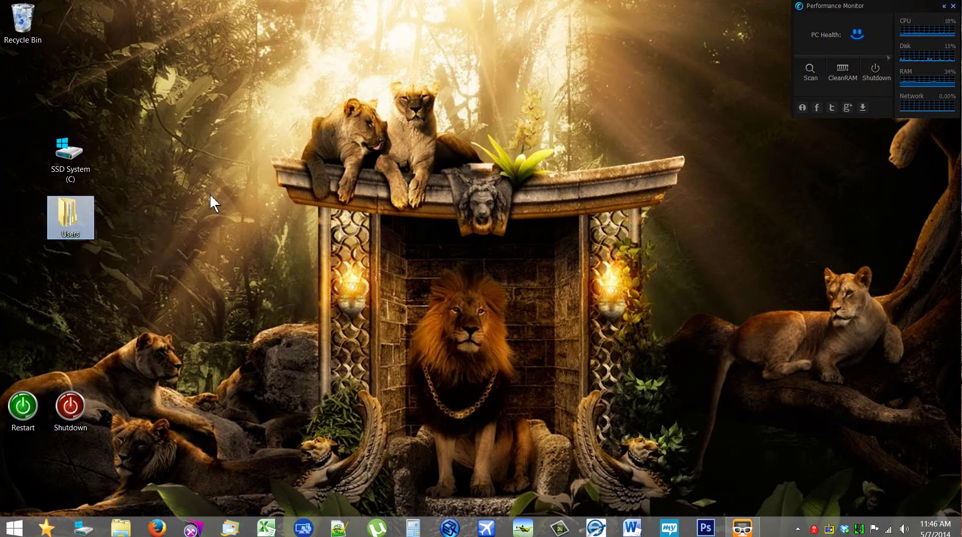
right_click(70, 216)
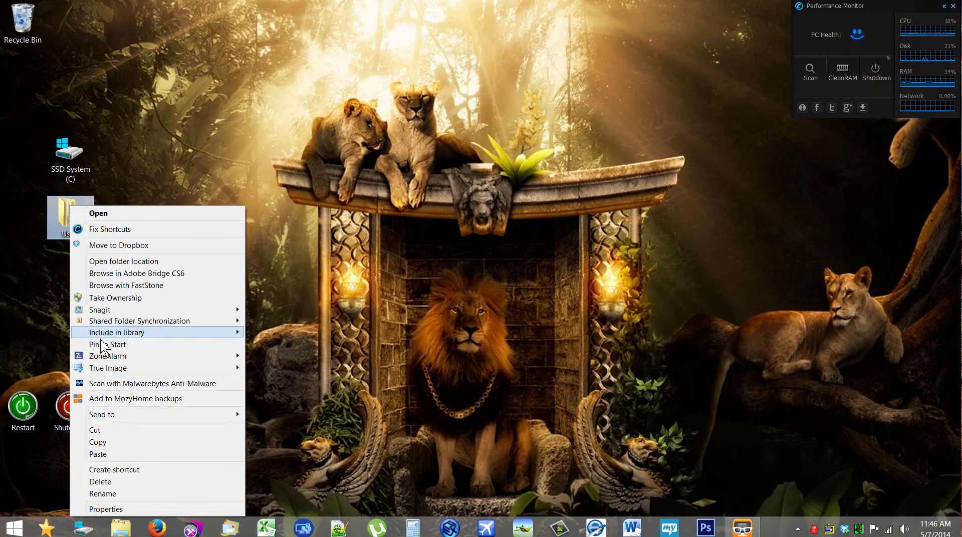
left_click(101, 345)
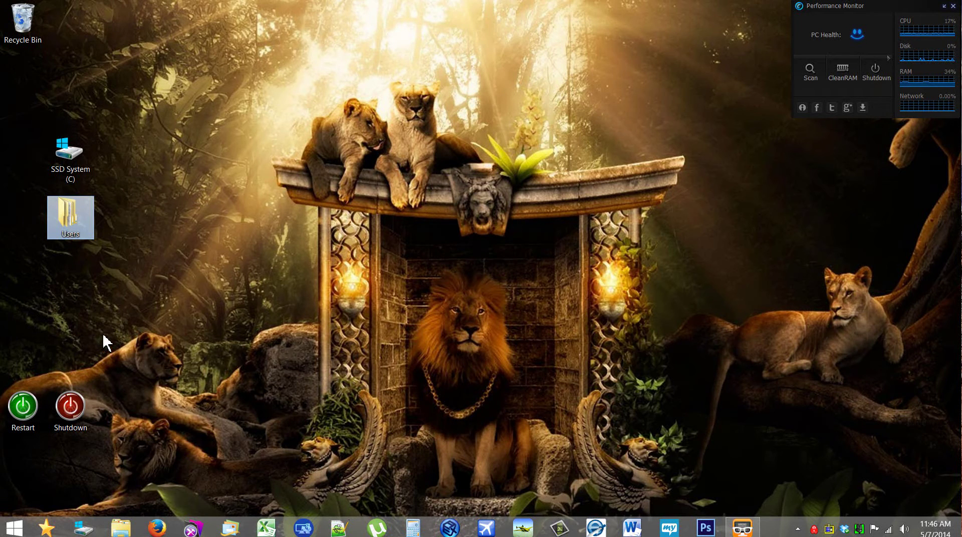
left_click_drag(68, 219, 79, 529)
key("Escape")
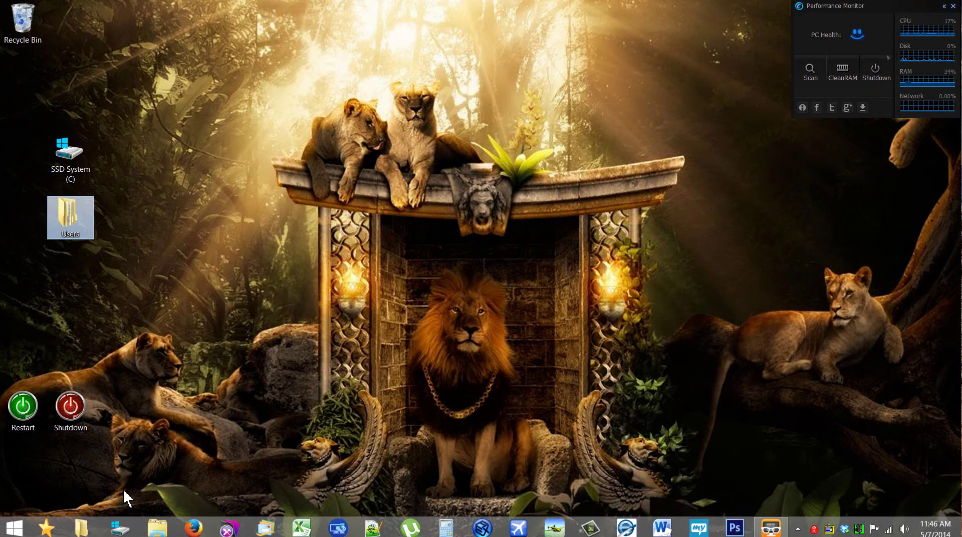
Move the SSD System (C) and Users desktop shortcuts to the Recycle Bin
left_click(87, 289)
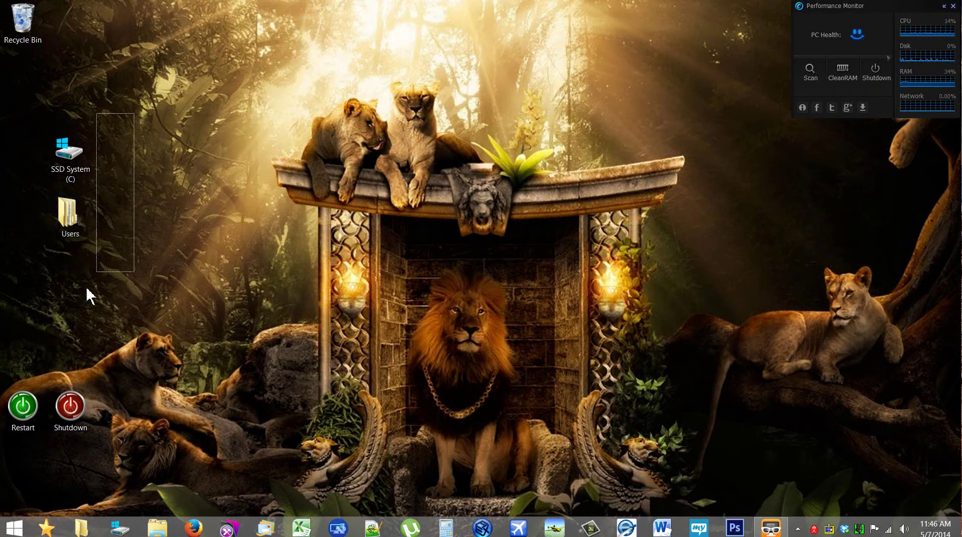
left_click_drag(87, 296, 32, 16)
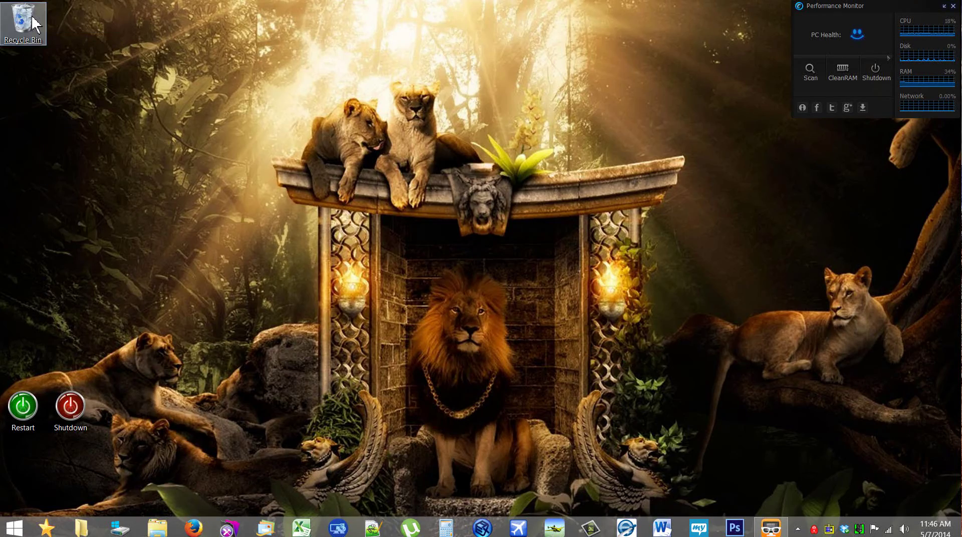
Move the Users tile on the Start screen into the Folders group beside the Favorites tile, and return to the desktop
left_click(14, 528)
scroll(478, 336, "down", 5)
scroll(478, 336, "down", 5)
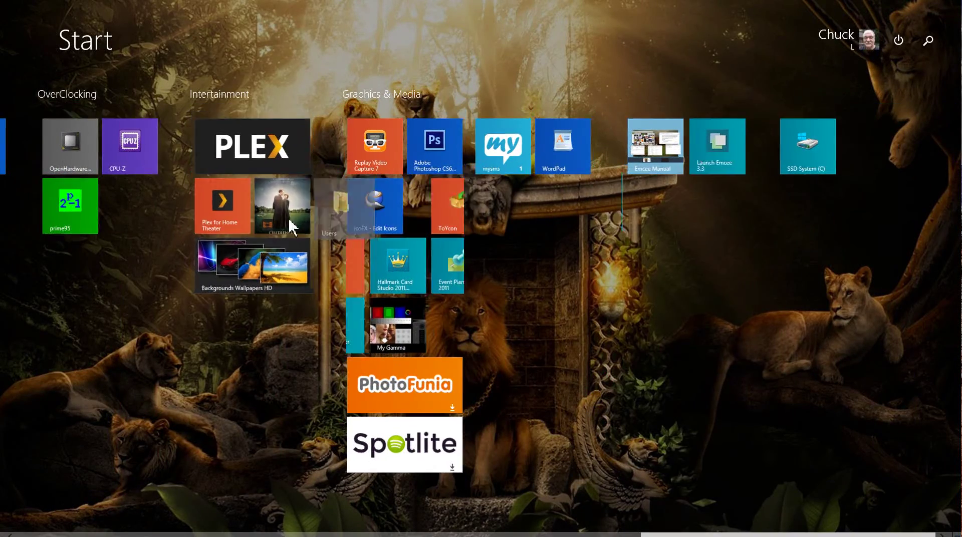
scroll(294, 224, "up", 8)
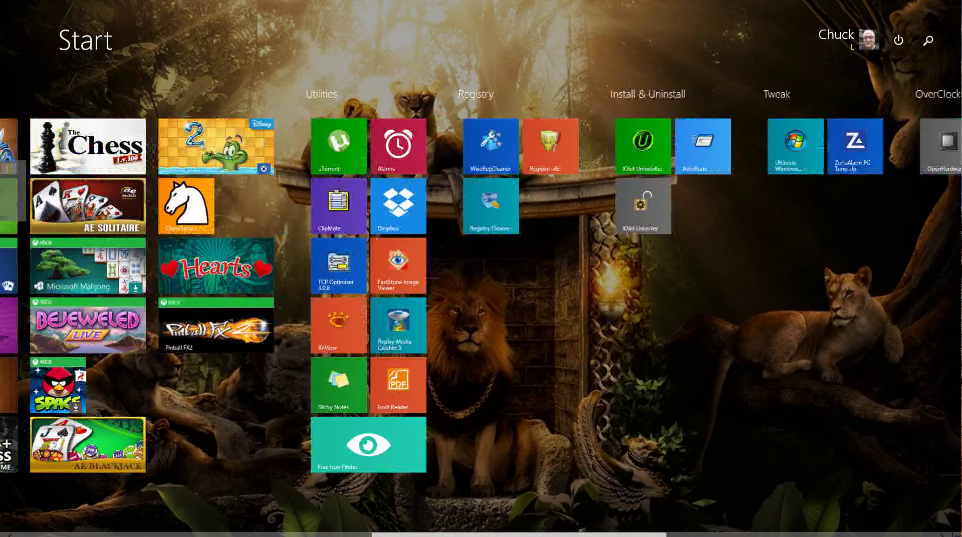
left_click_drag(5, 196, 444, 272)
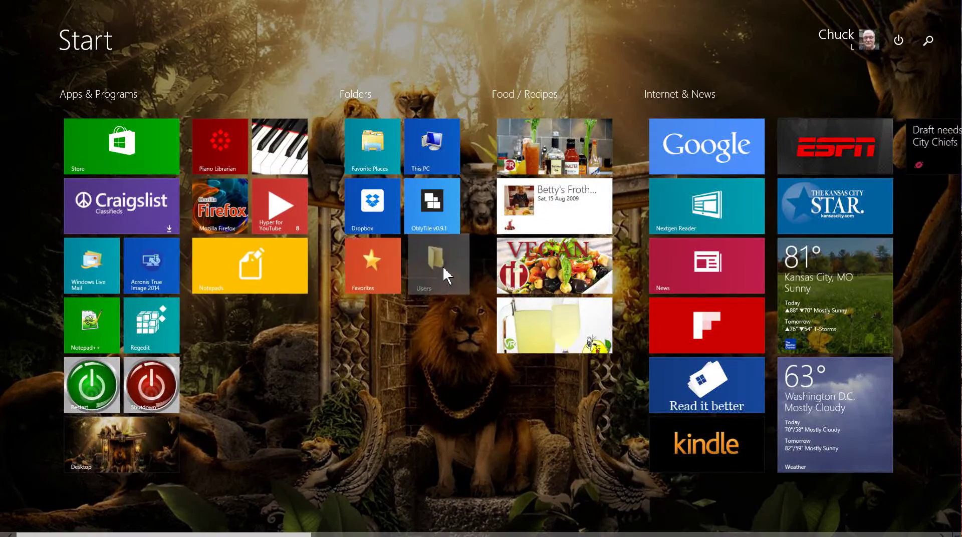
scroll(444, 273, "down", 10)
key("super")
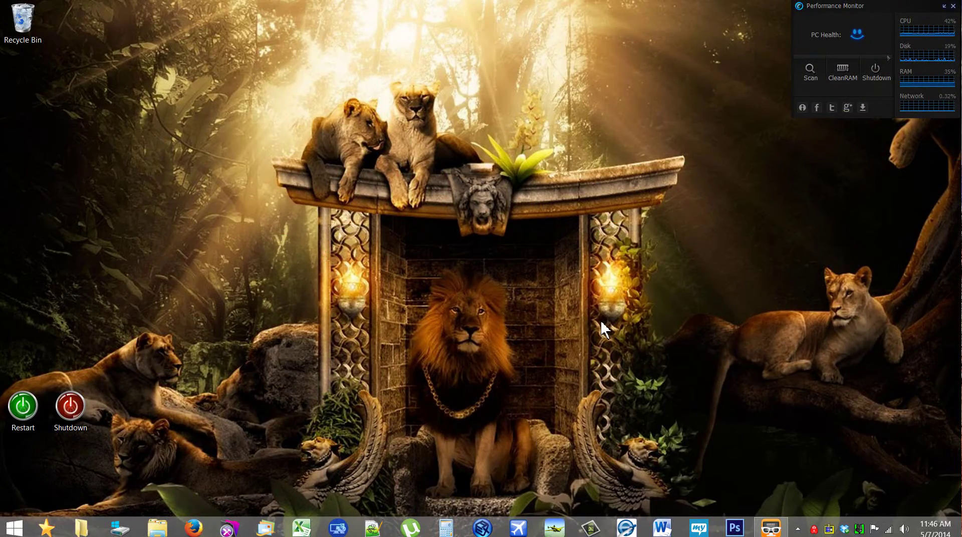
Move the SSD System (C) tile on the Start screen into the Folders group, below the Favorites tile
left_click(14, 527)
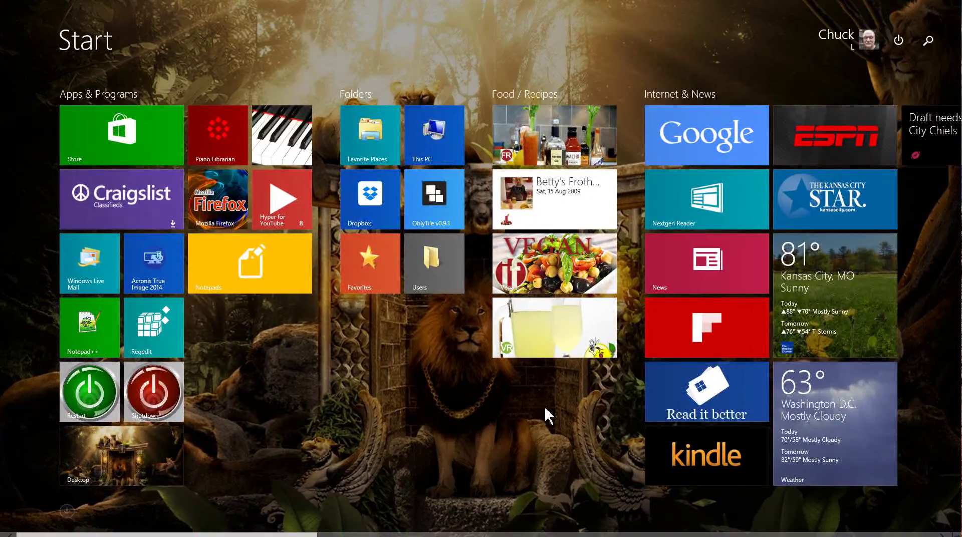
scroll(545, 414, "down", 10)
left_click_drag(850, 150, 366, 329)
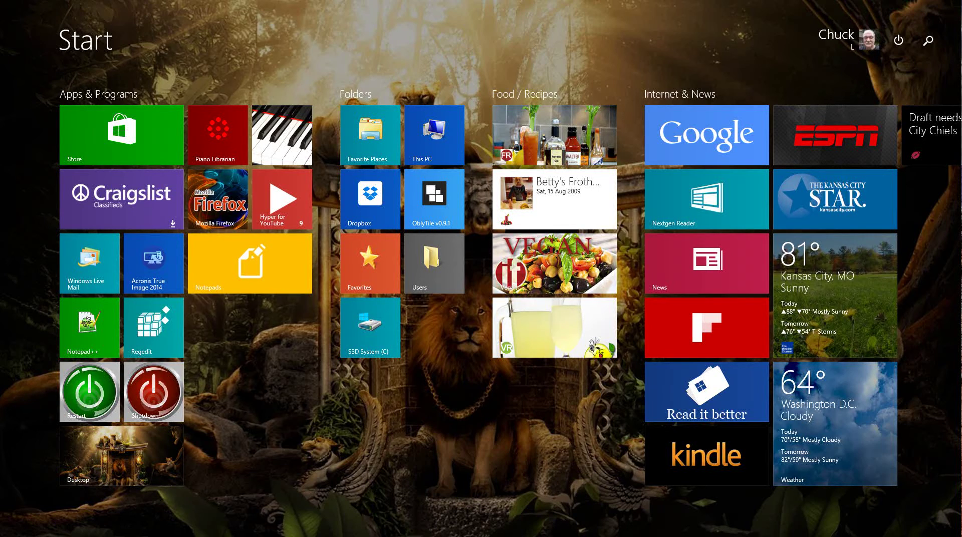
Return to the desktop and test the pinned SSD System (C:), Users and Favorites taskbar shortcuts, closing each window after it opens
left_click(121, 459)
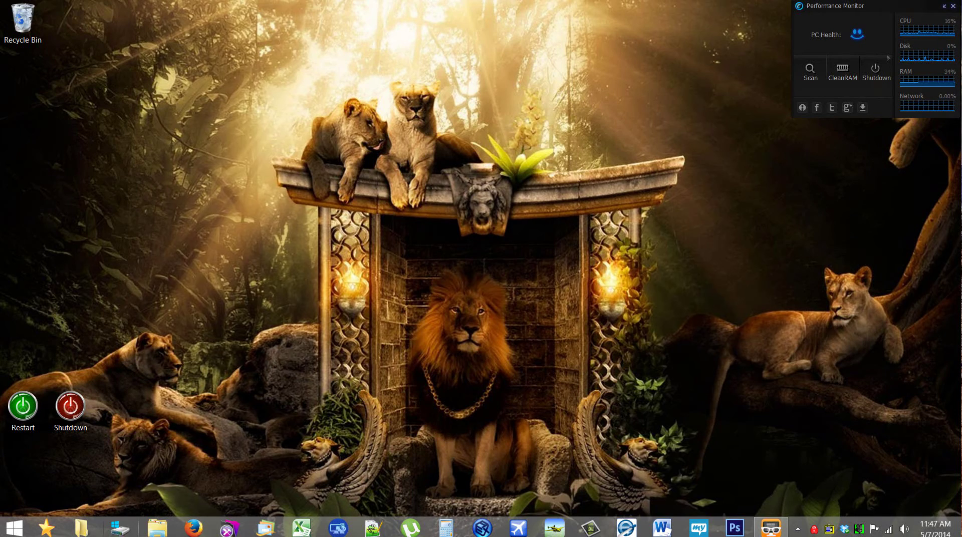
left_click(119, 529)
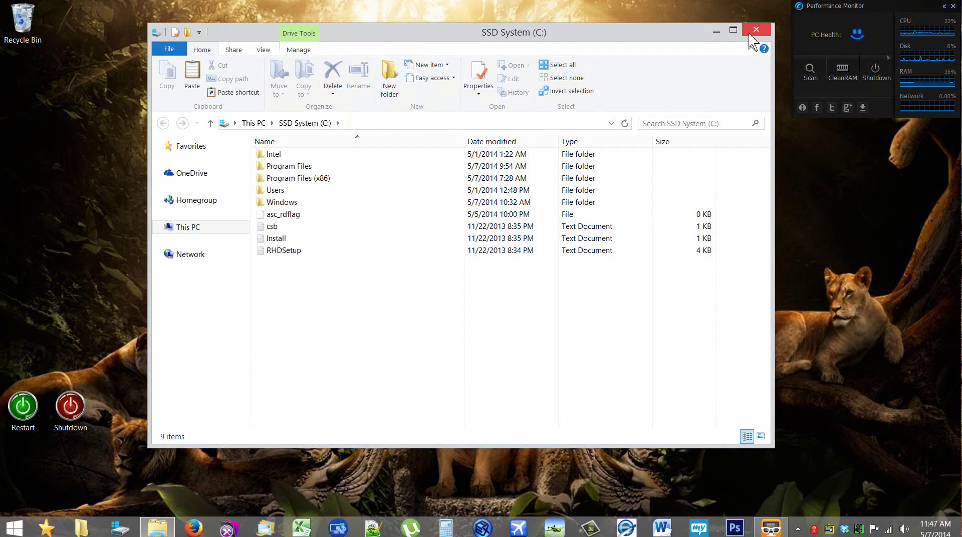
left_click(756, 29)
left_click(96, 527)
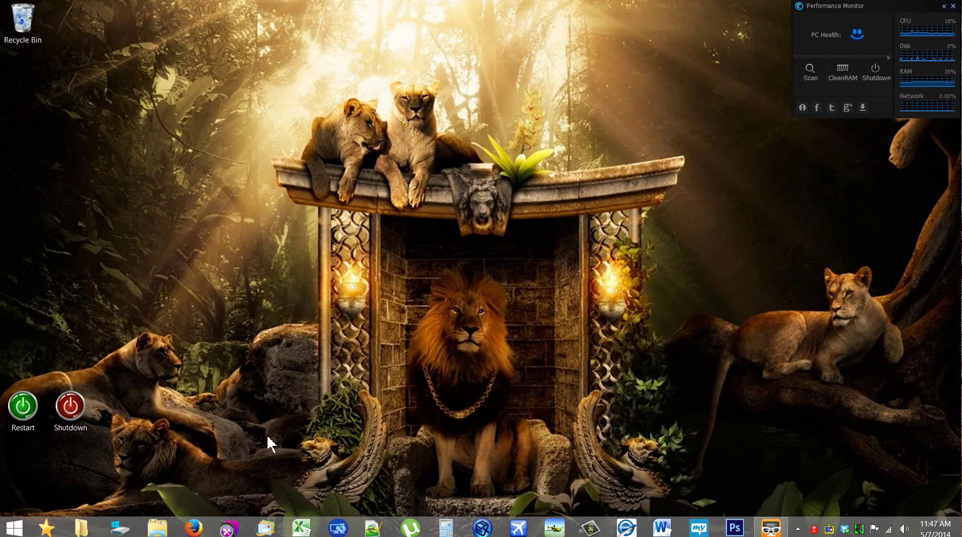
left_click(756, 30)
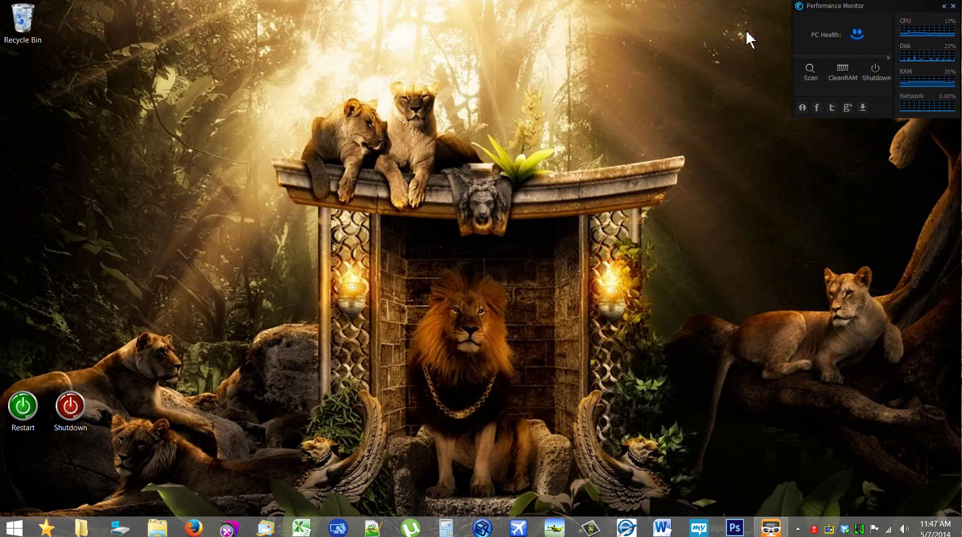
left_click(57, 527)
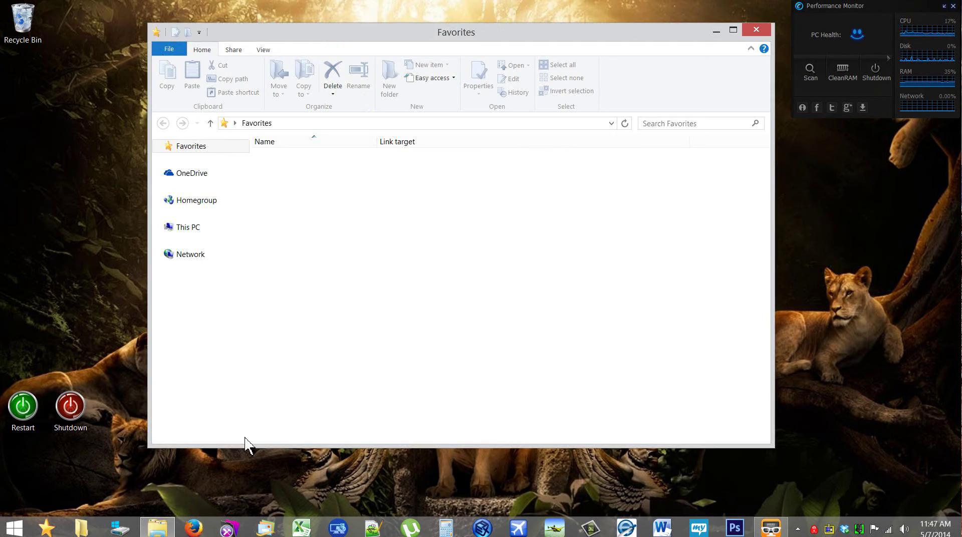
left_click(756, 30)
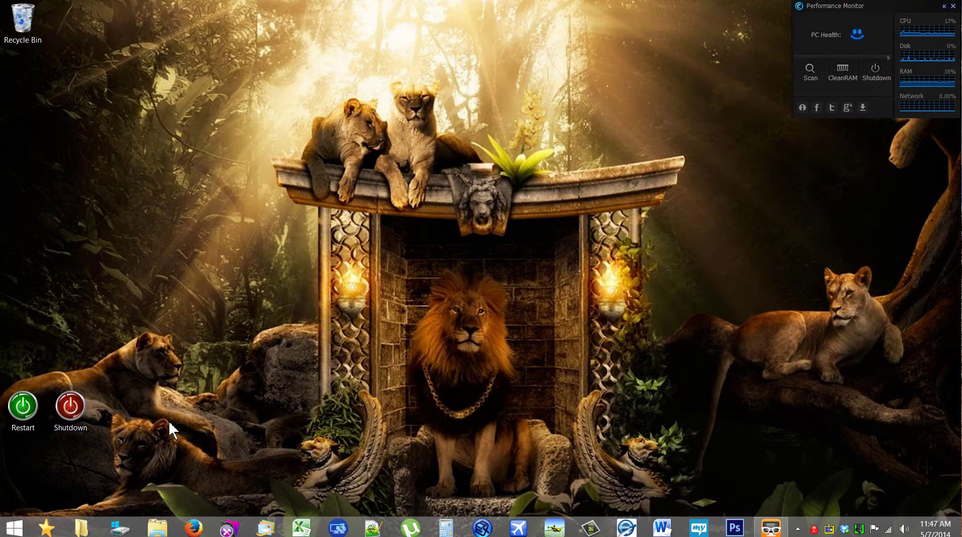
Test the File Explorer taskbar shortcut, close its window, and view its jump list of pinned locations before dismissing it
left_click(159, 530)
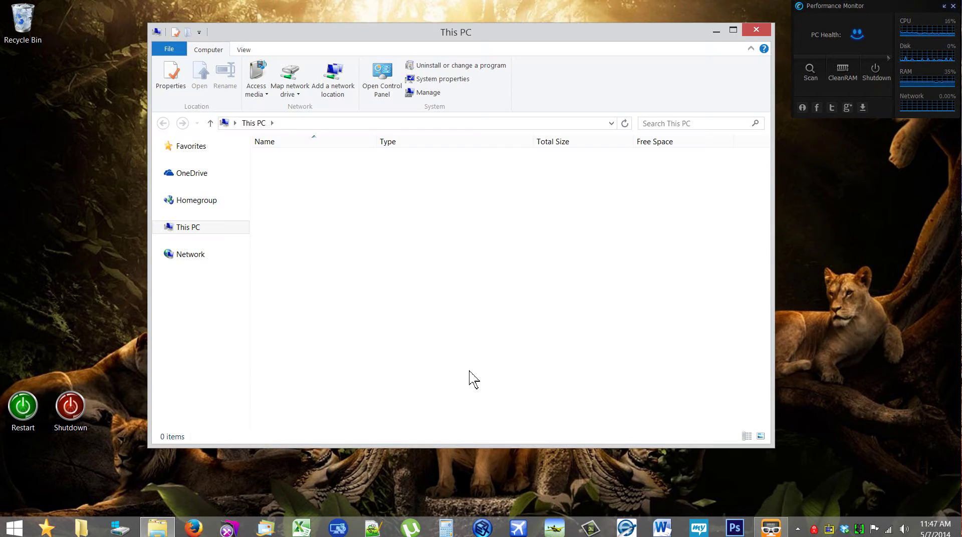
left_click(756, 30)
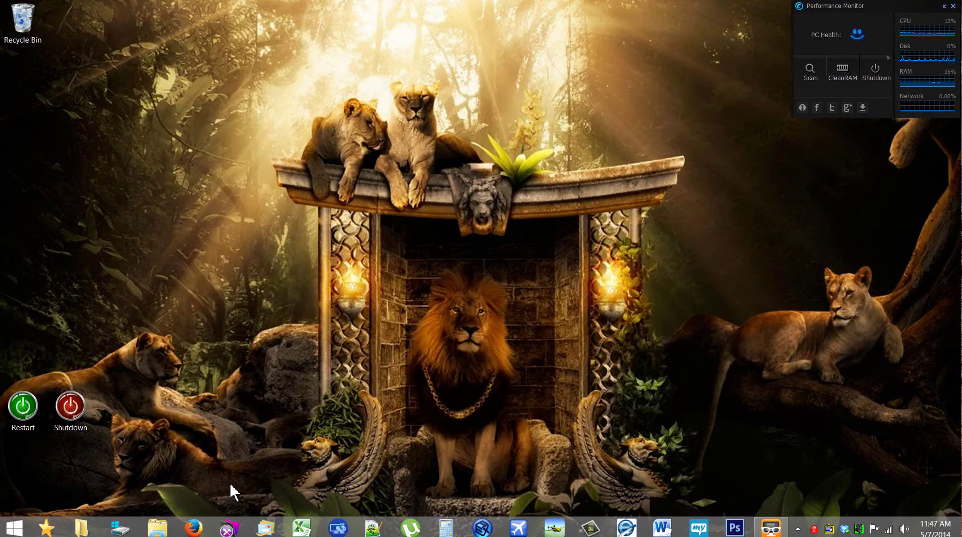
right_click(160, 532)
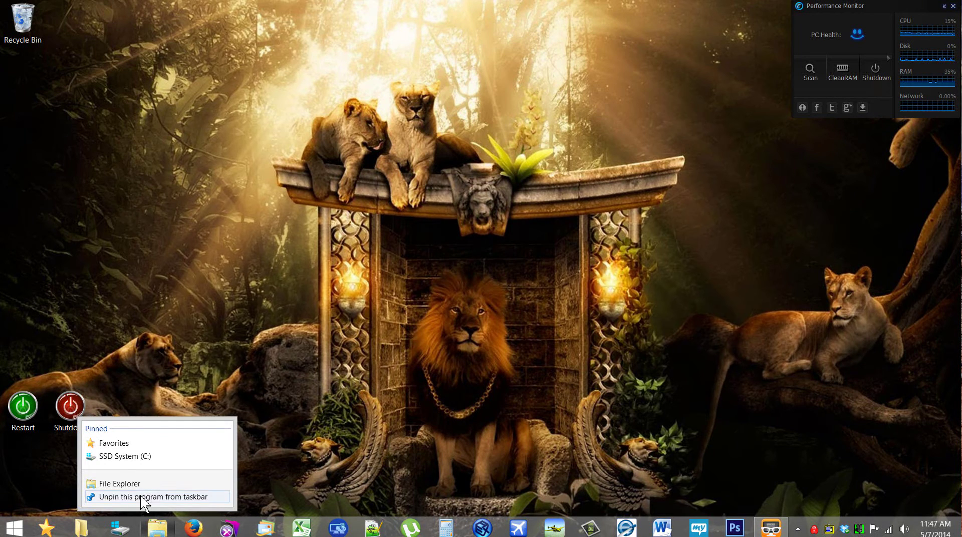
left_click(341, 366)
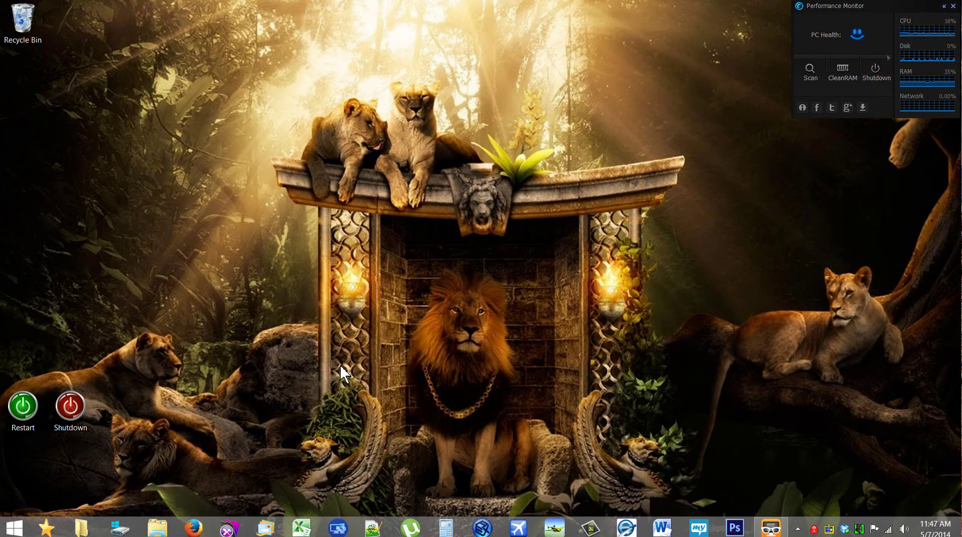